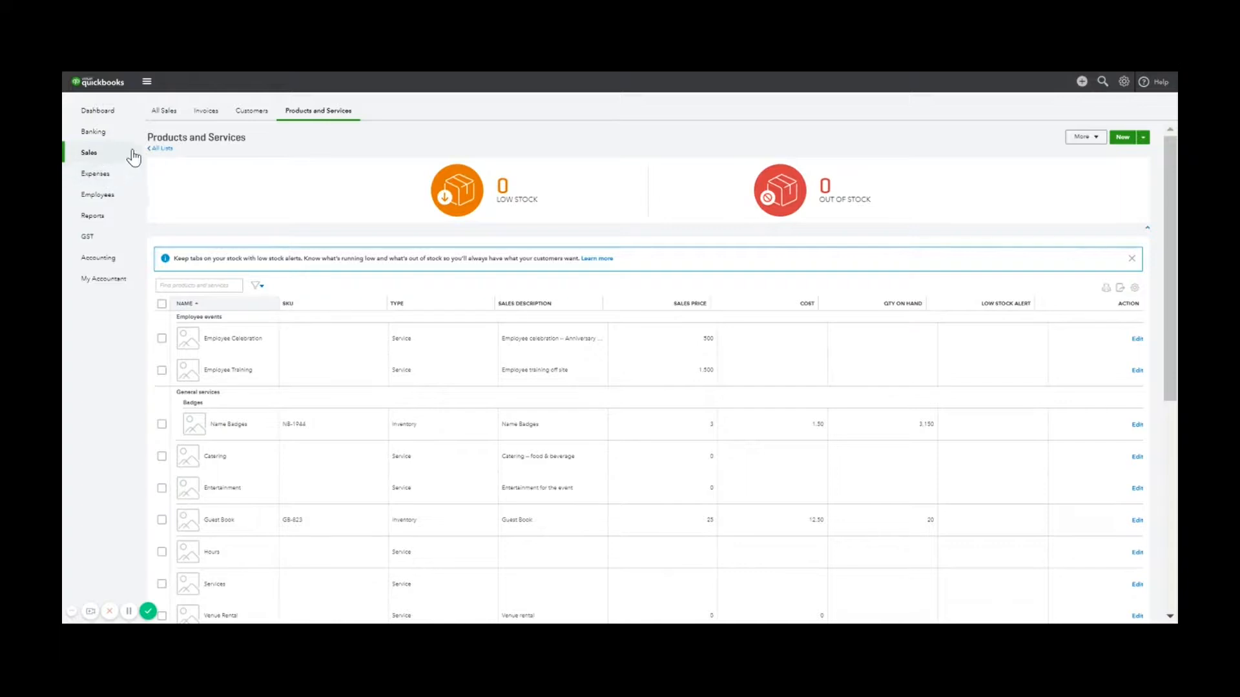
Look over the Invoices and Customers lists, then open the All Sales list
{"action": "left_click", "coordinate": [209, 115]}
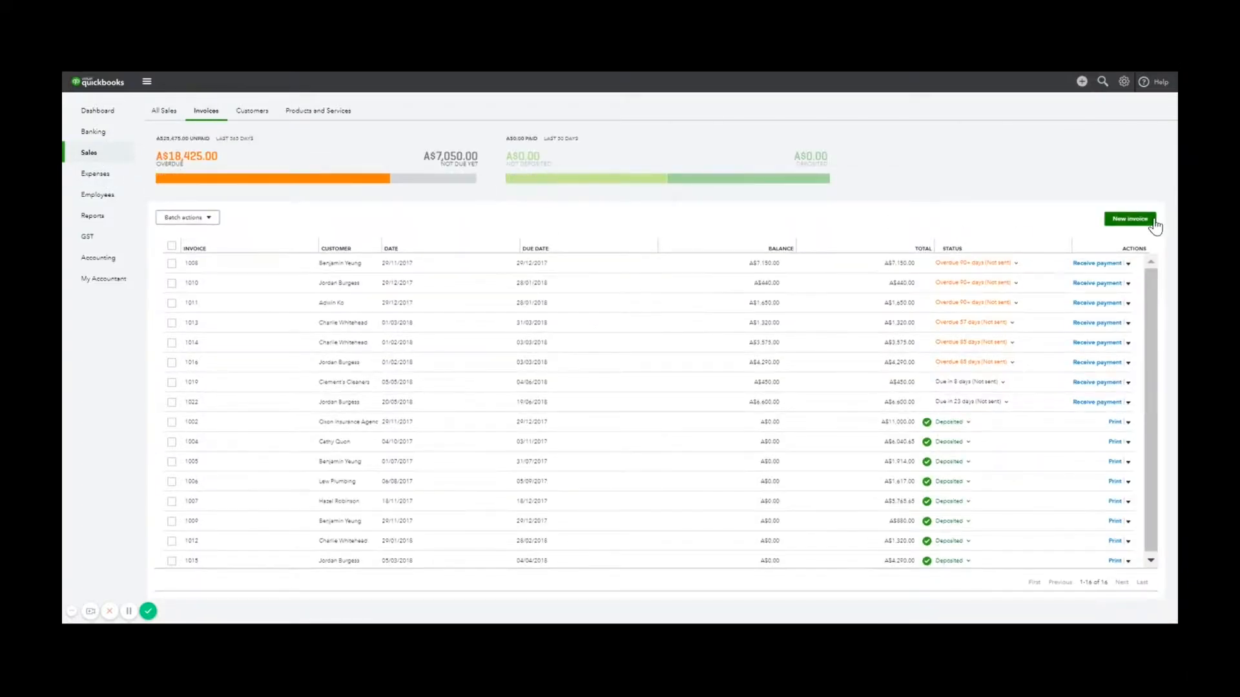
{"action": "left_click", "coordinate": [255, 125]}
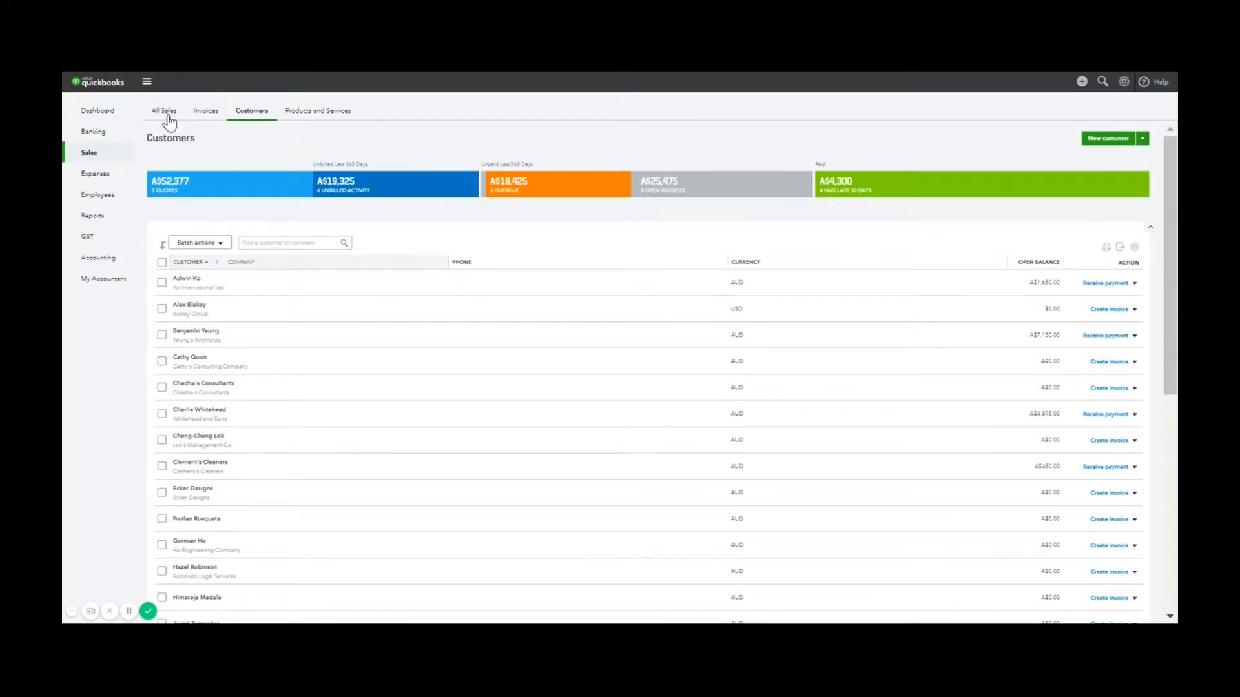
{"action": "left_click", "coordinate": [171, 123]}
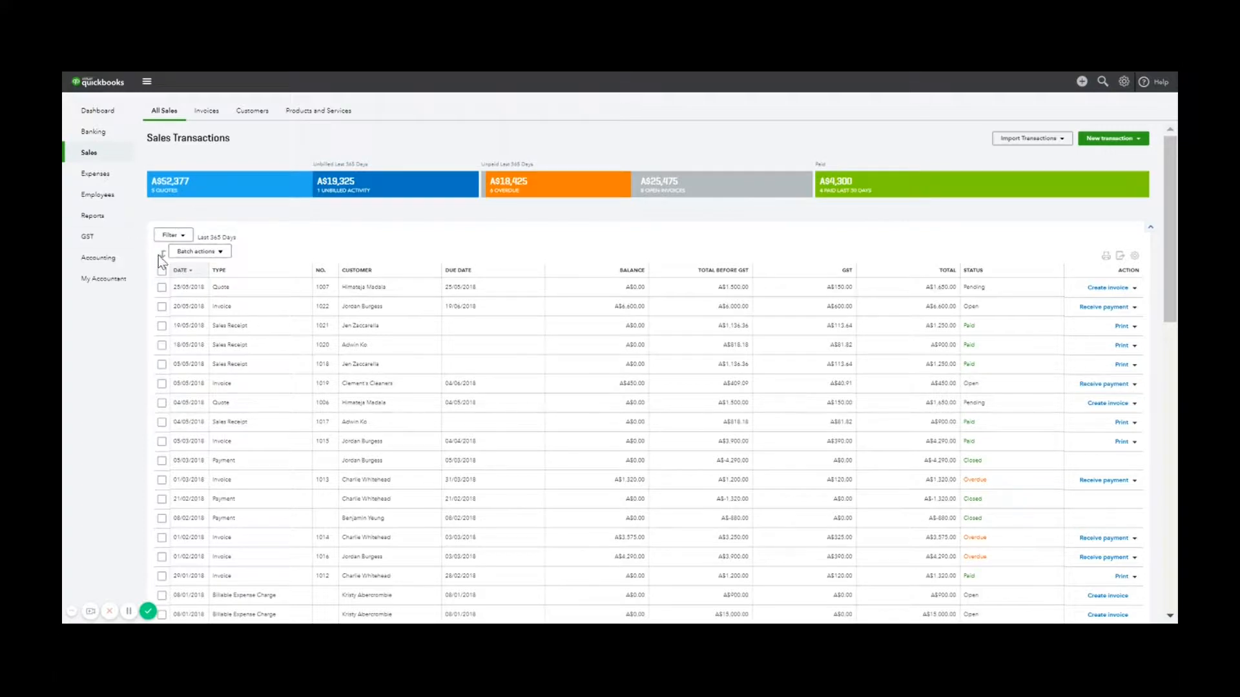
Filter sales transactions to Invoices with status Open dated This month
{"action": "left_click", "coordinate": [187, 239]}
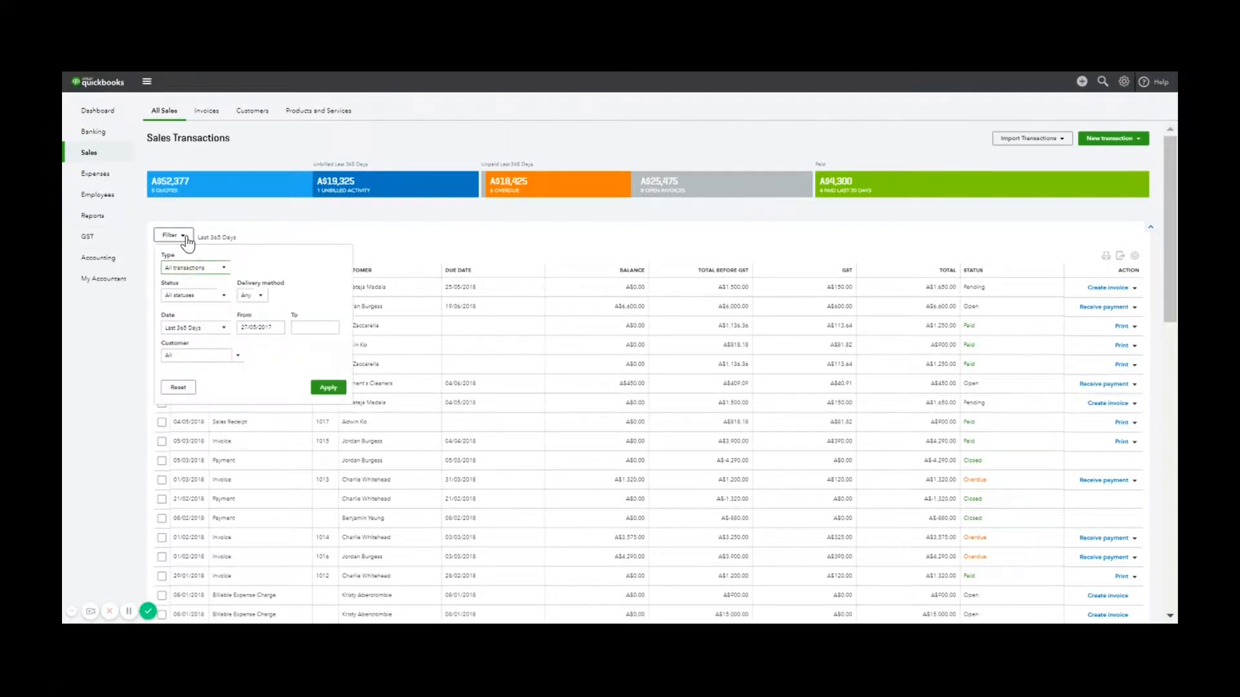
{"action": "left_click", "coordinate": [223, 297]}
{"action": "left_click", "coordinate": [212, 327]}
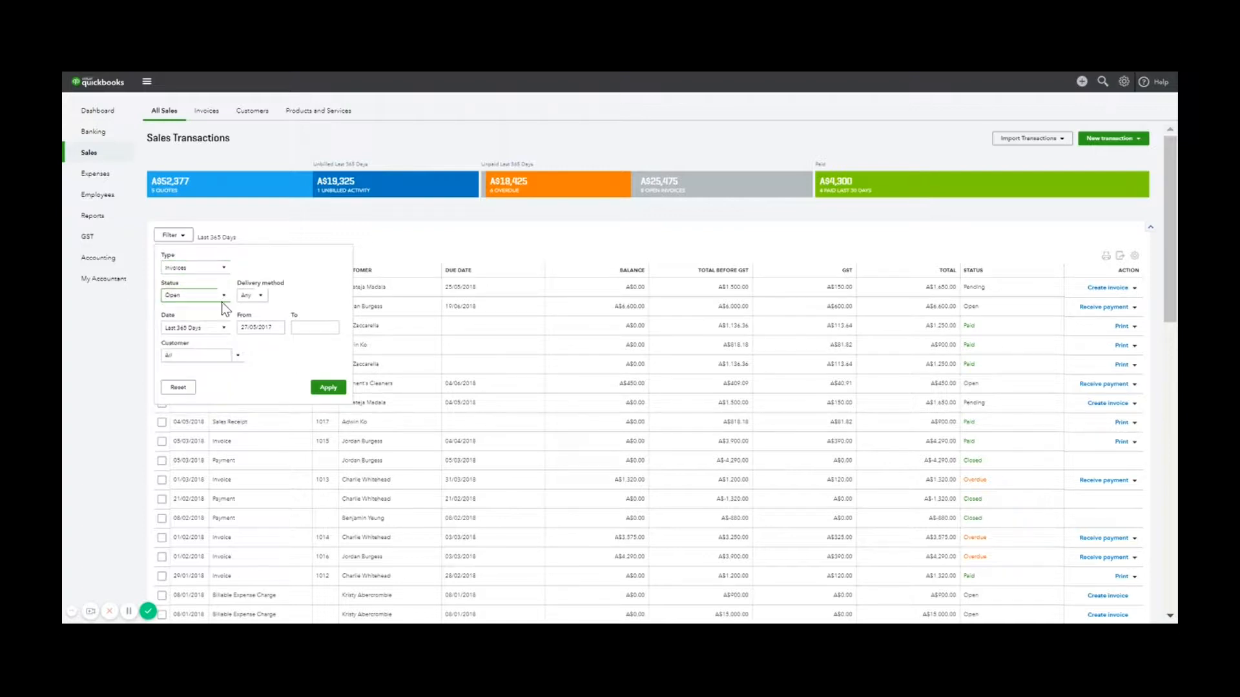
{"action": "left_click", "coordinate": [225, 329]}
{"action": "left_click", "coordinate": [194, 407]}
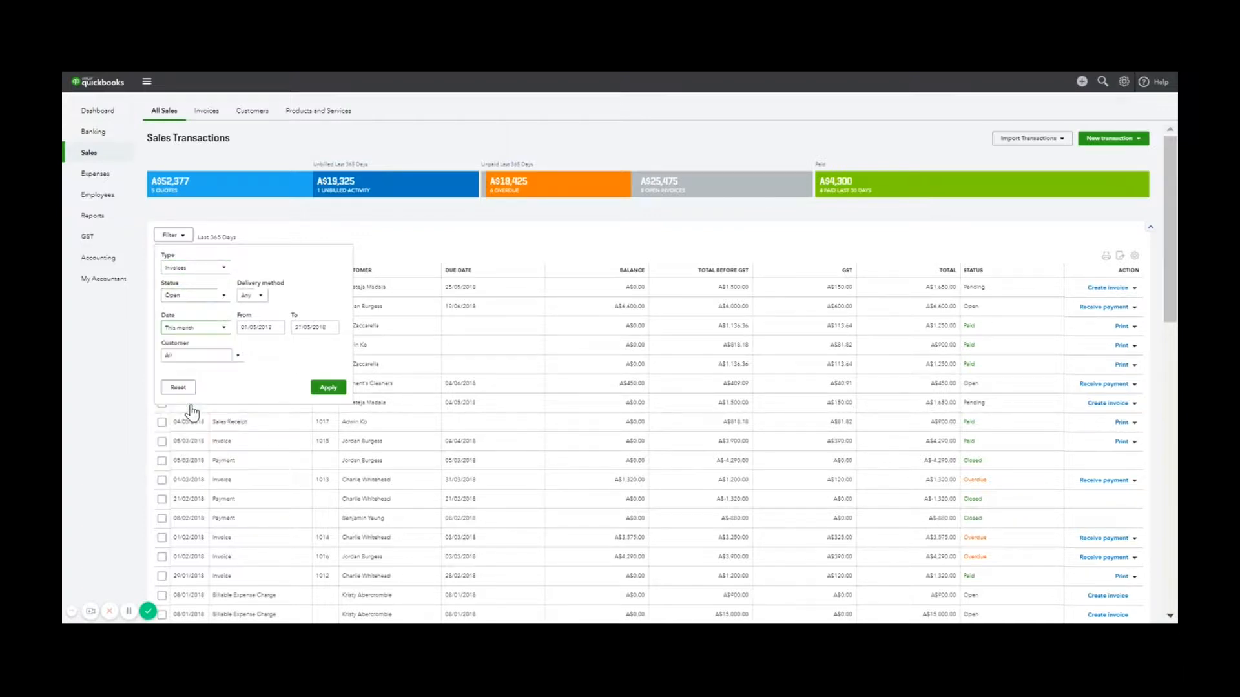
{"action": "left_click", "coordinate": [330, 386]}
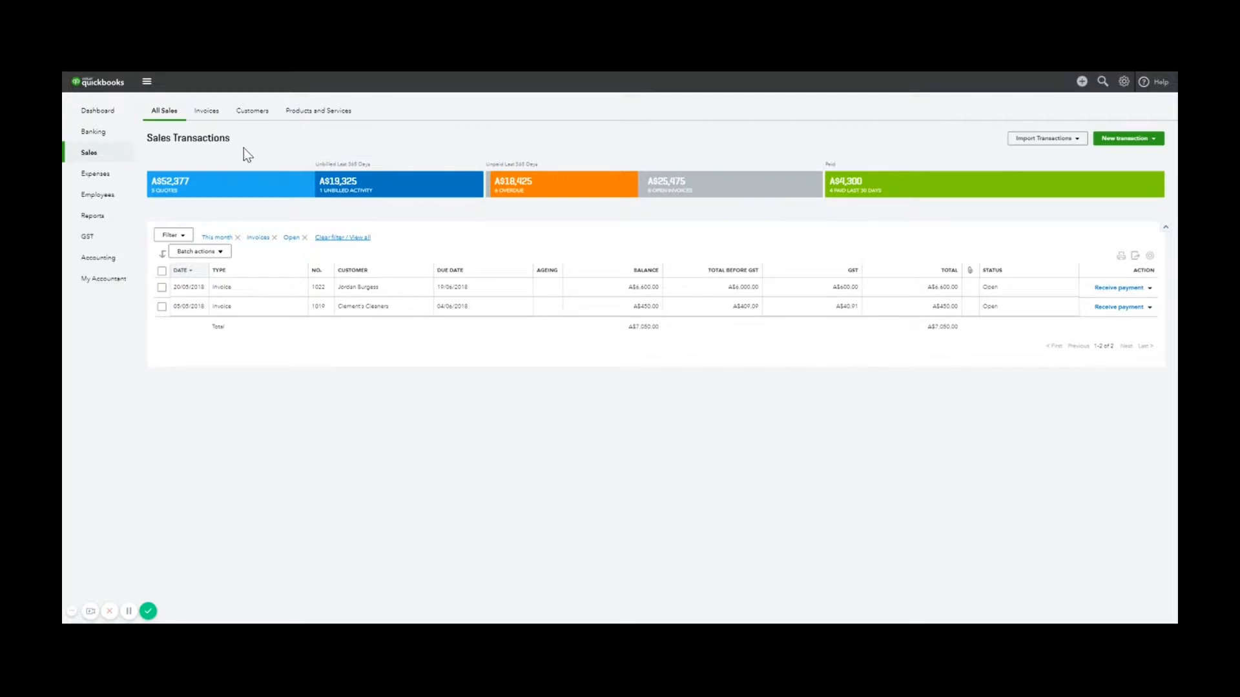
Check the Invoices and Customers lists and the customer search, then go to Products and Services
{"action": "left_click", "coordinate": [208, 112]}
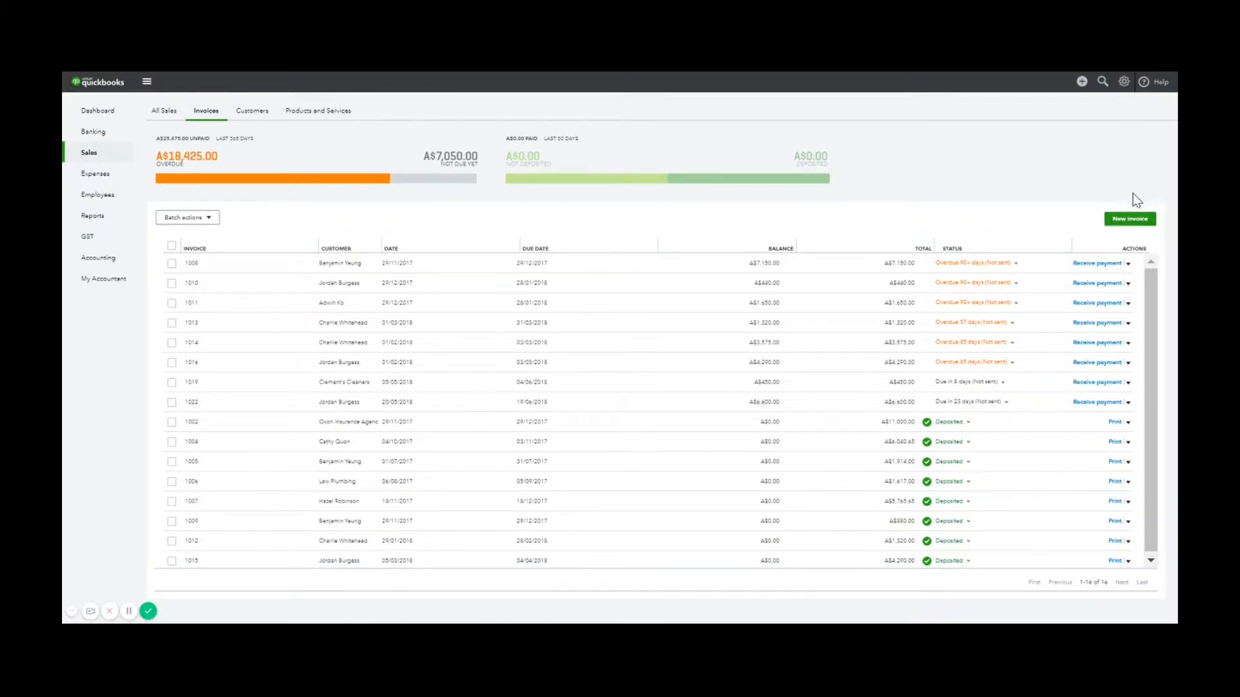
{"action": "left_click", "coordinate": [248, 116]}
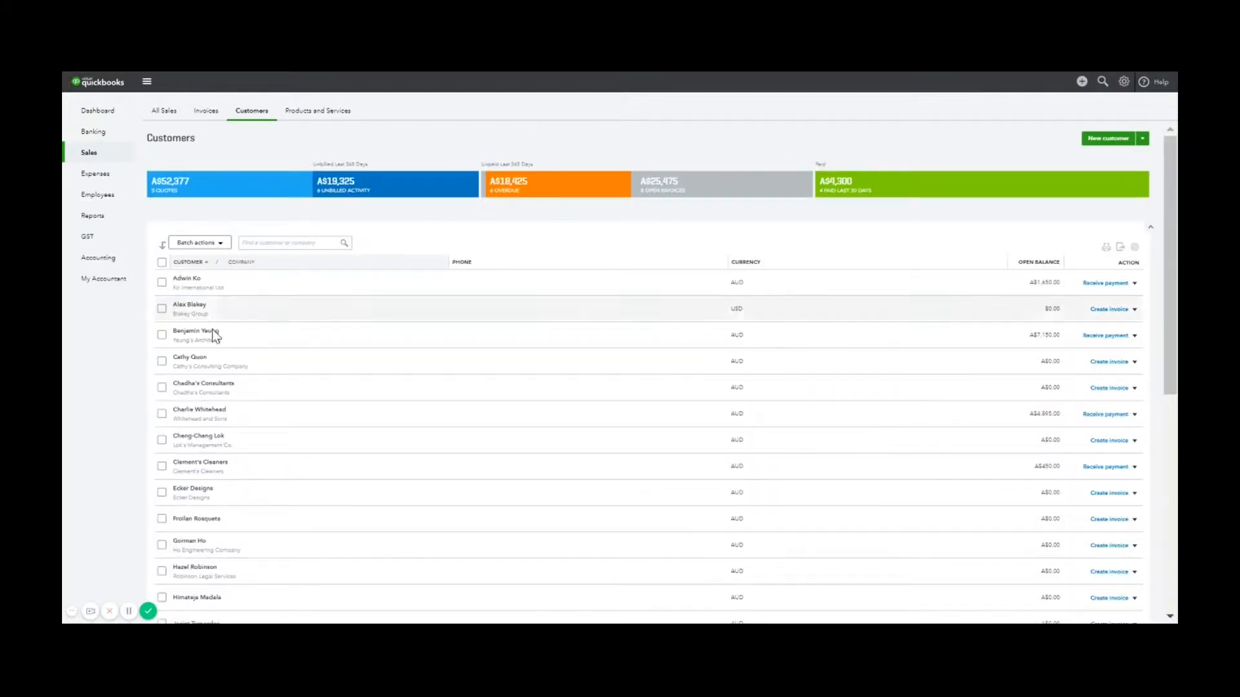
{"action": "left_click", "coordinate": [302, 243]}
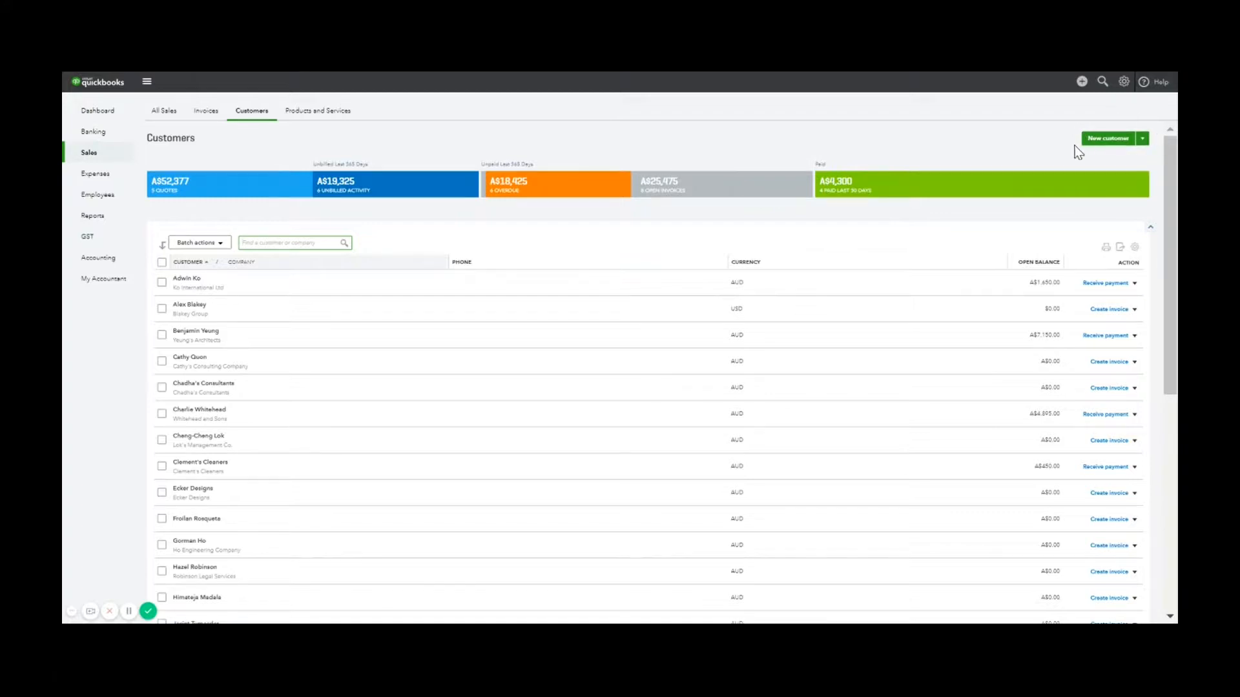
{"action": "left_click", "coordinate": [332, 114]}
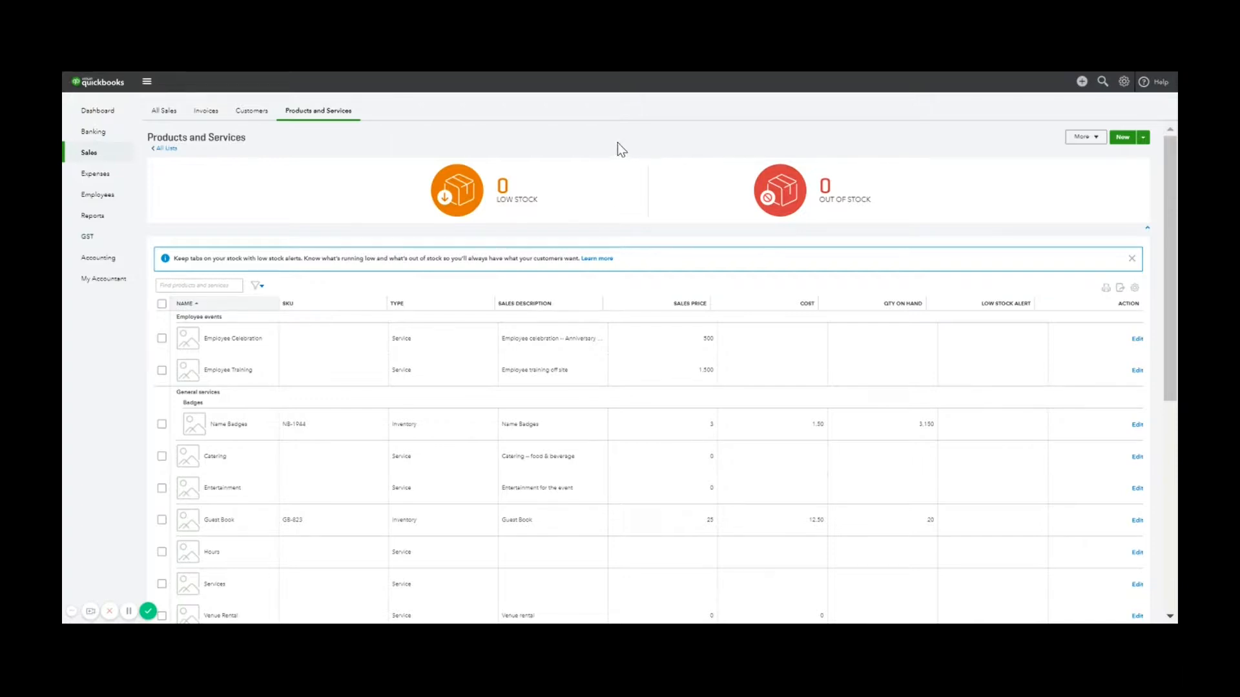
{"action": "scroll", "coordinate": [678, 239], "scroll_direction": "down", "scroll_amount": 1}
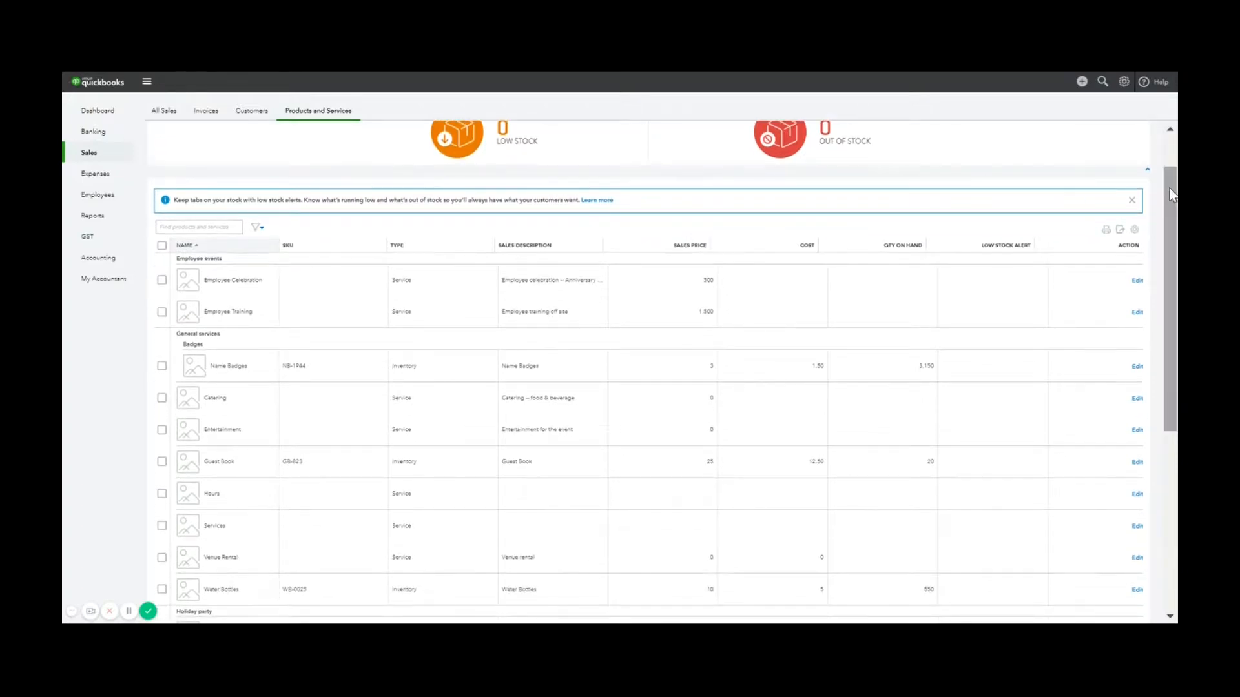
{"action": "scroll", "coordinate": [1172, 195], "scroll_direction": "down", "scroll_amount": 1}
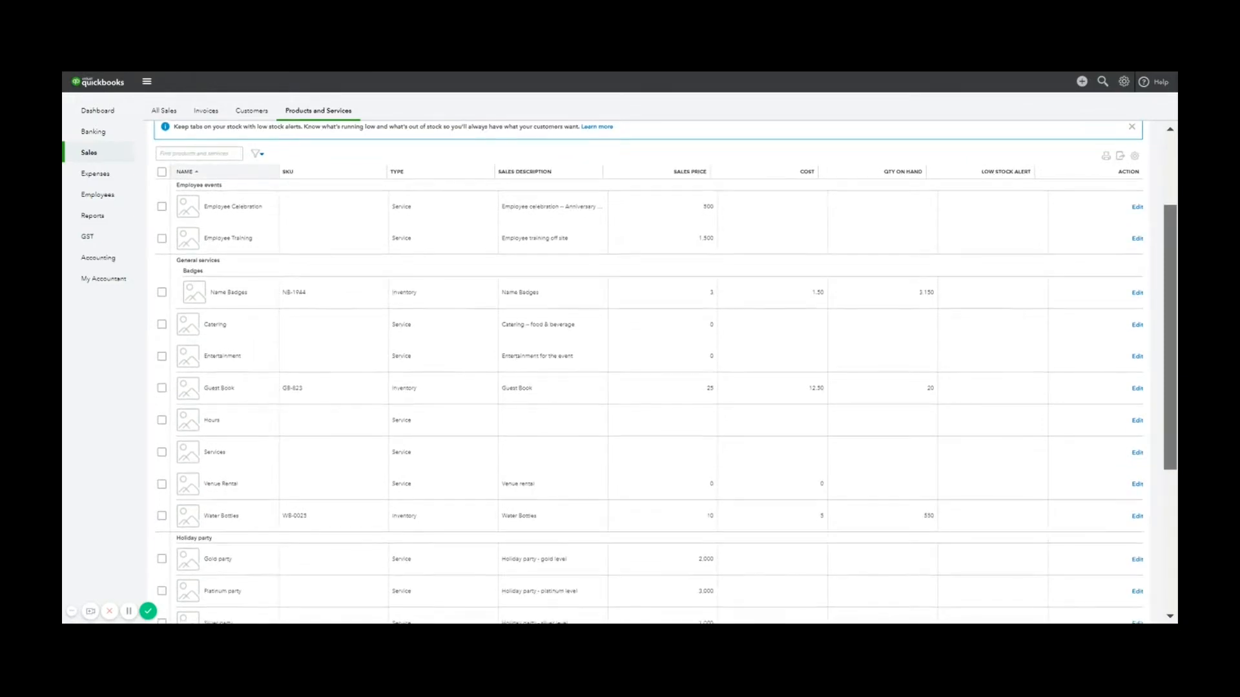
{"action": "left_click_drag", "start_coordinate": [1170, 235], "coordinate": [1170, 245]}
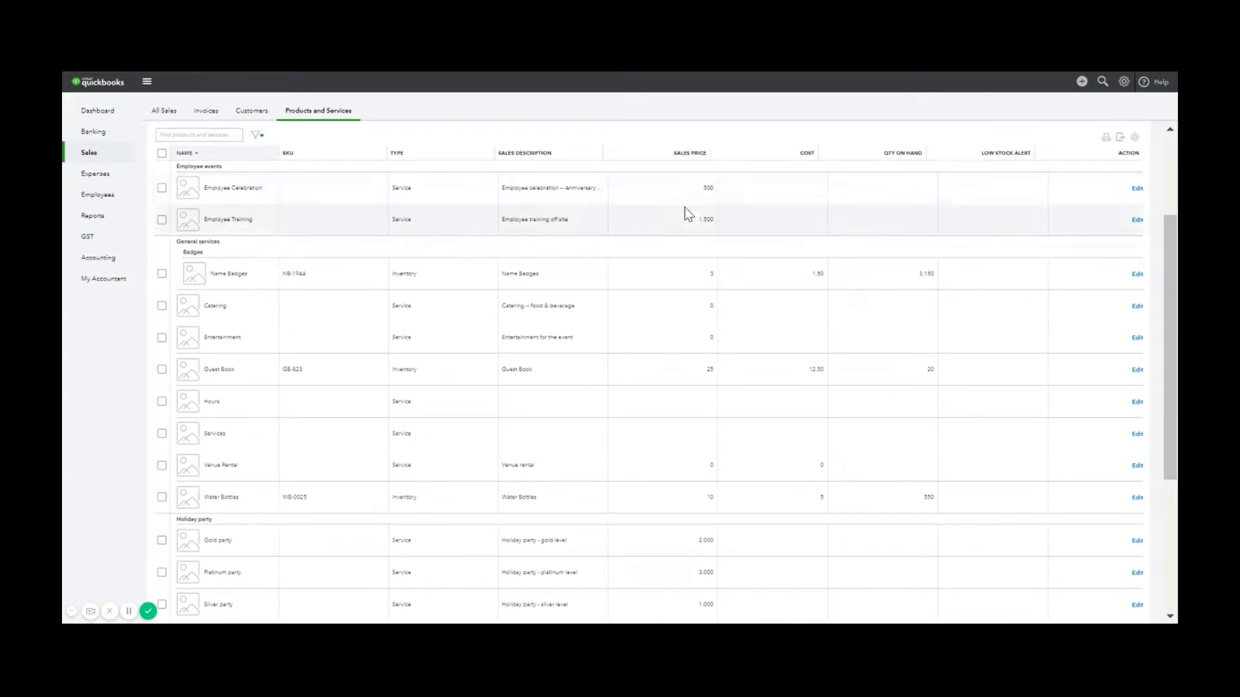
{"action": "scroll", "coordinate": [947, 259], "scroll_direction": "down", "scroll_amount": 1}
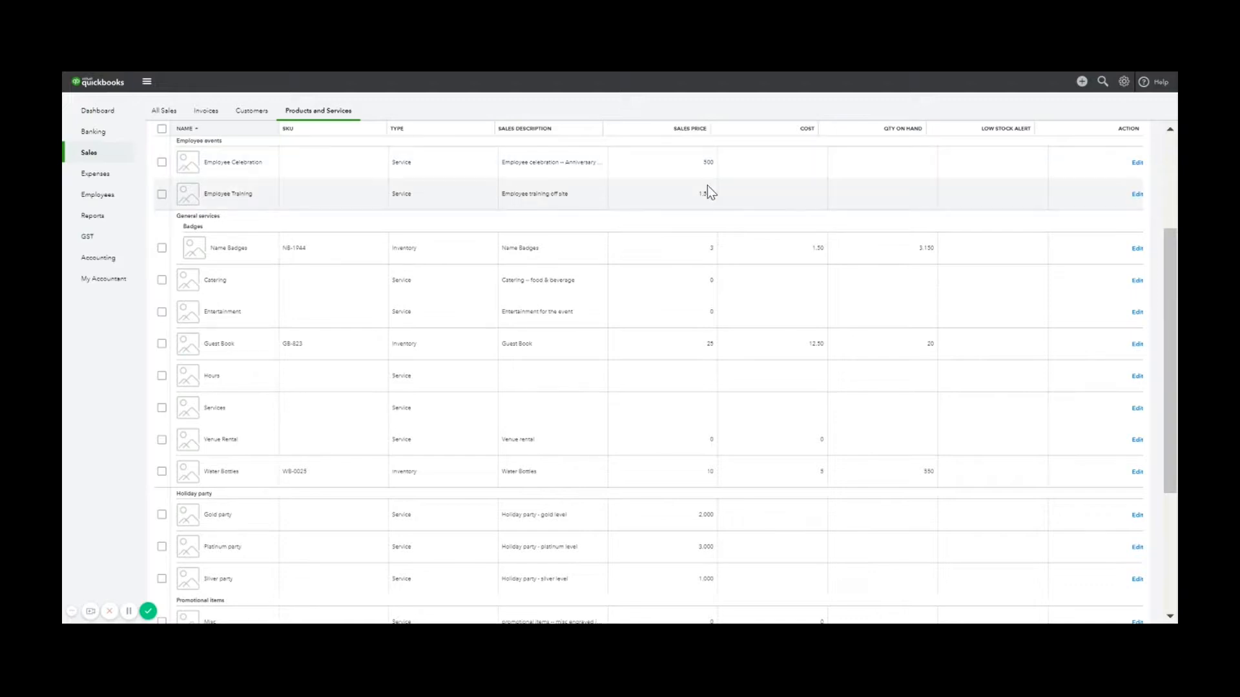
{"action": "scroll", "coordinate": [1173, 245], "scroll_direction": "down", "scroll_amount": 2}
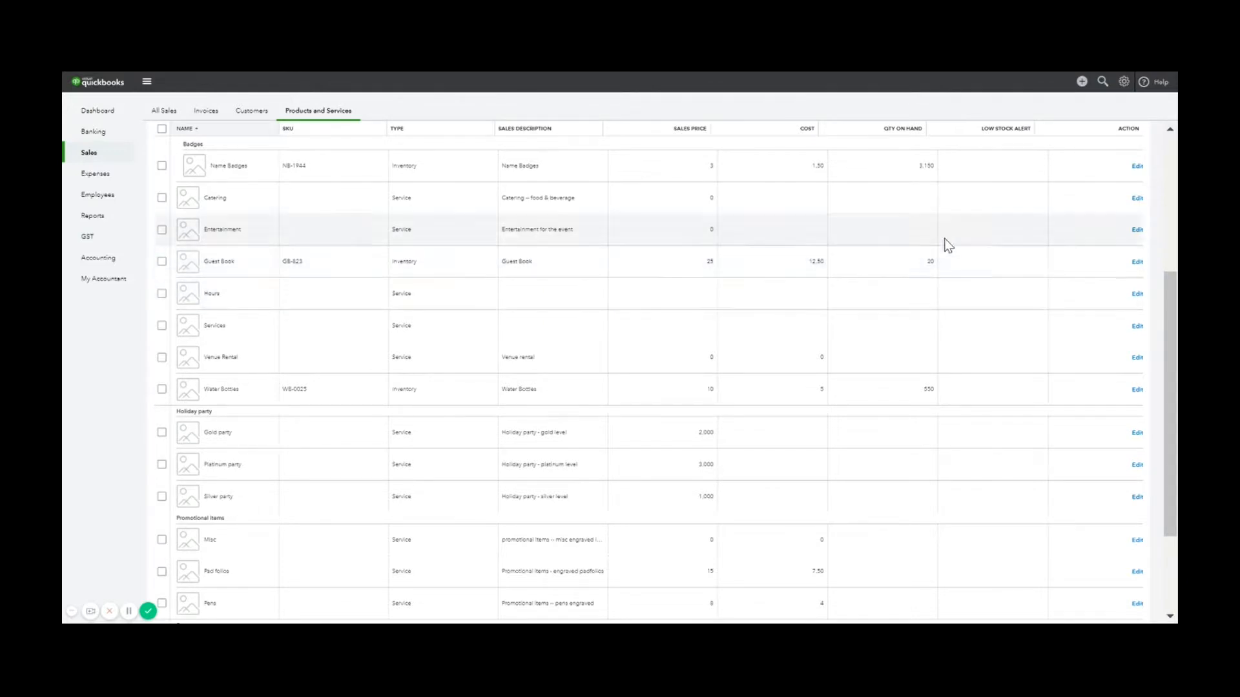
{"action": "left_click_drag", "start_coordinate": [1169, 298], "coordinate": [1168, 302]}
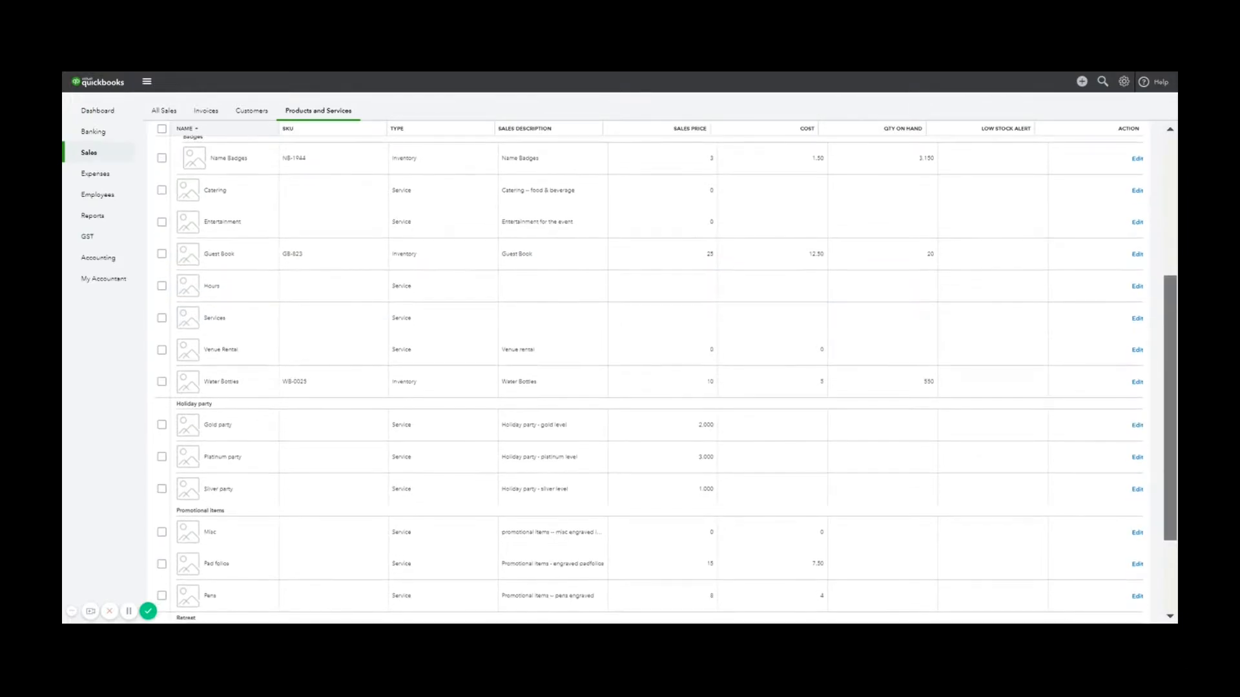
{"action": "left_click_drag", "start_coordinate": [1169, 401], "coordinate": [1163, 132]}
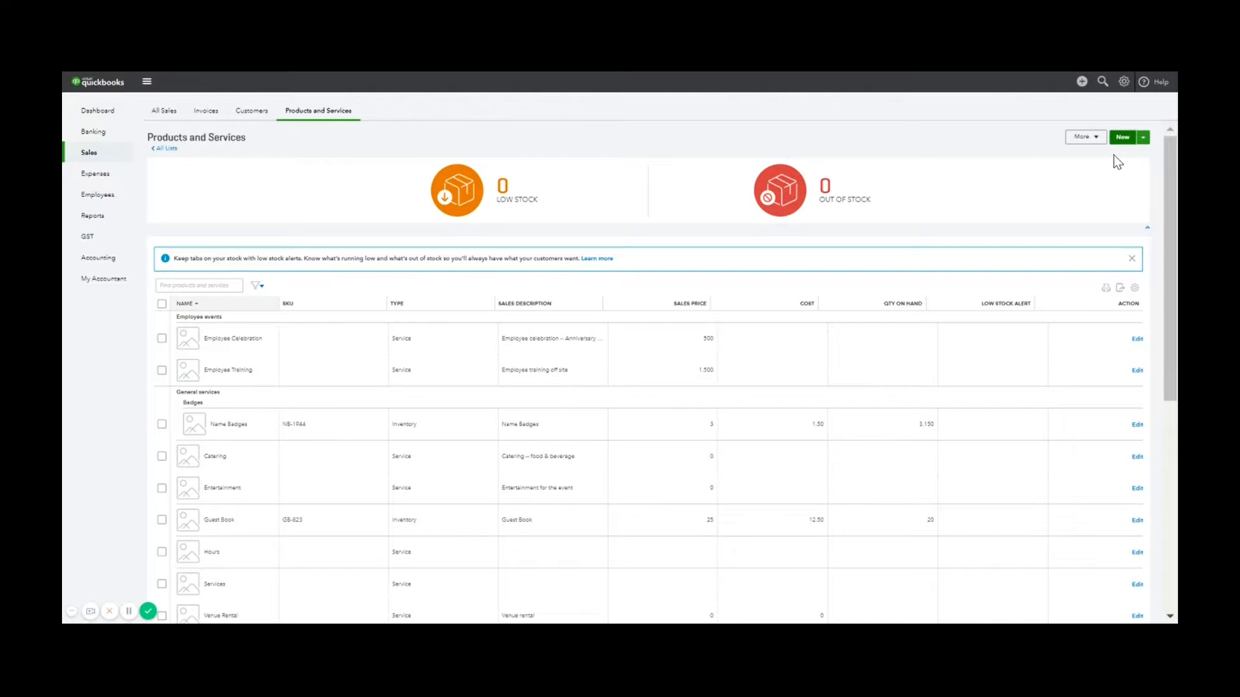
Start a new product/service item of type Service
{"action": "left_click", "coordinate": [1120, 137]}
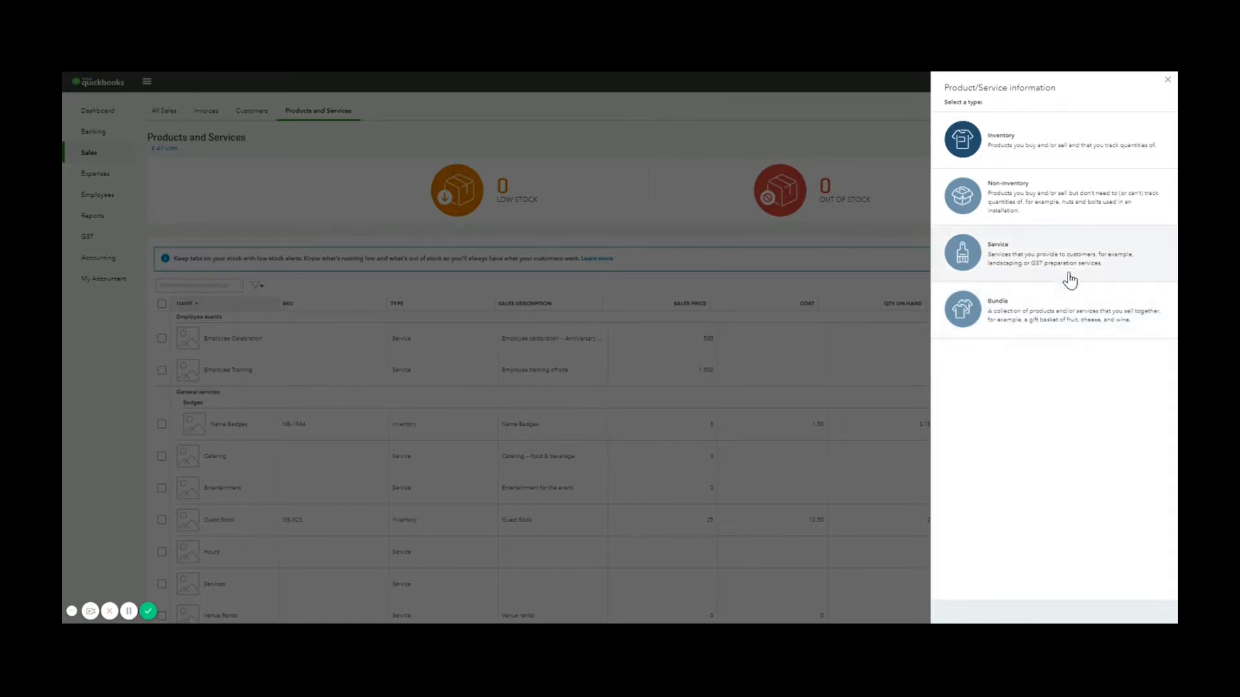
{"action": "left_click", "coordinate": [1064, 259]}
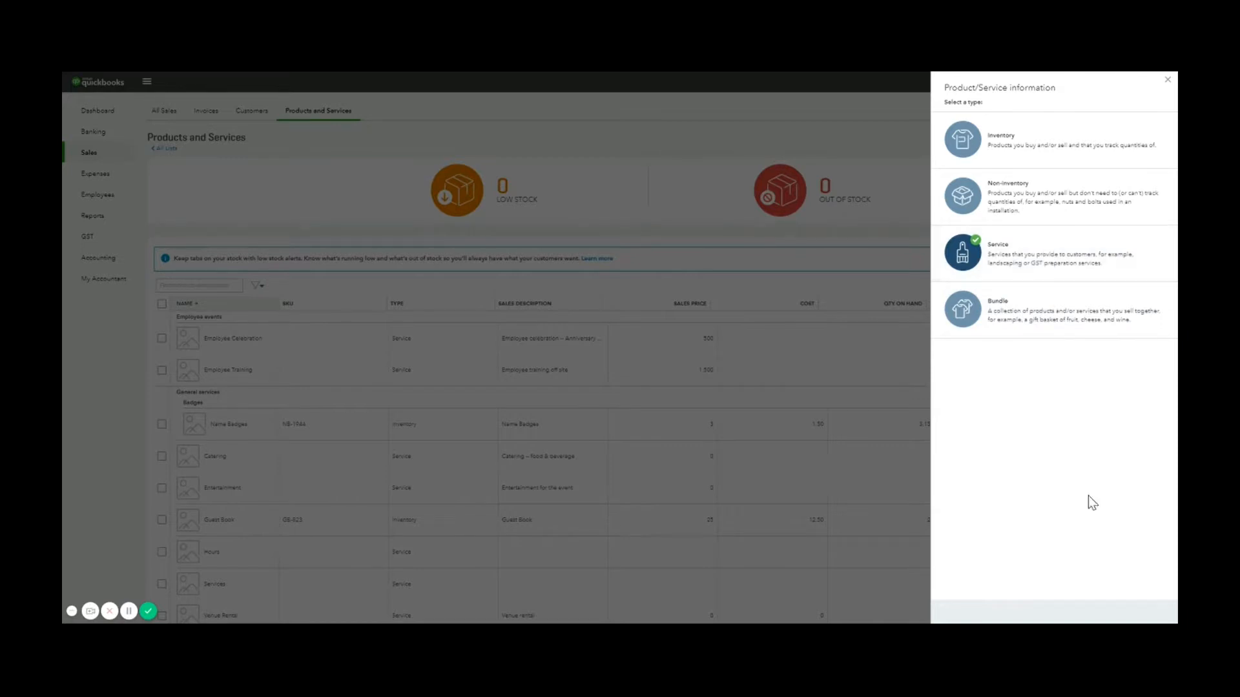
{"action": "left_click", "coordinate": [1108, 274]}
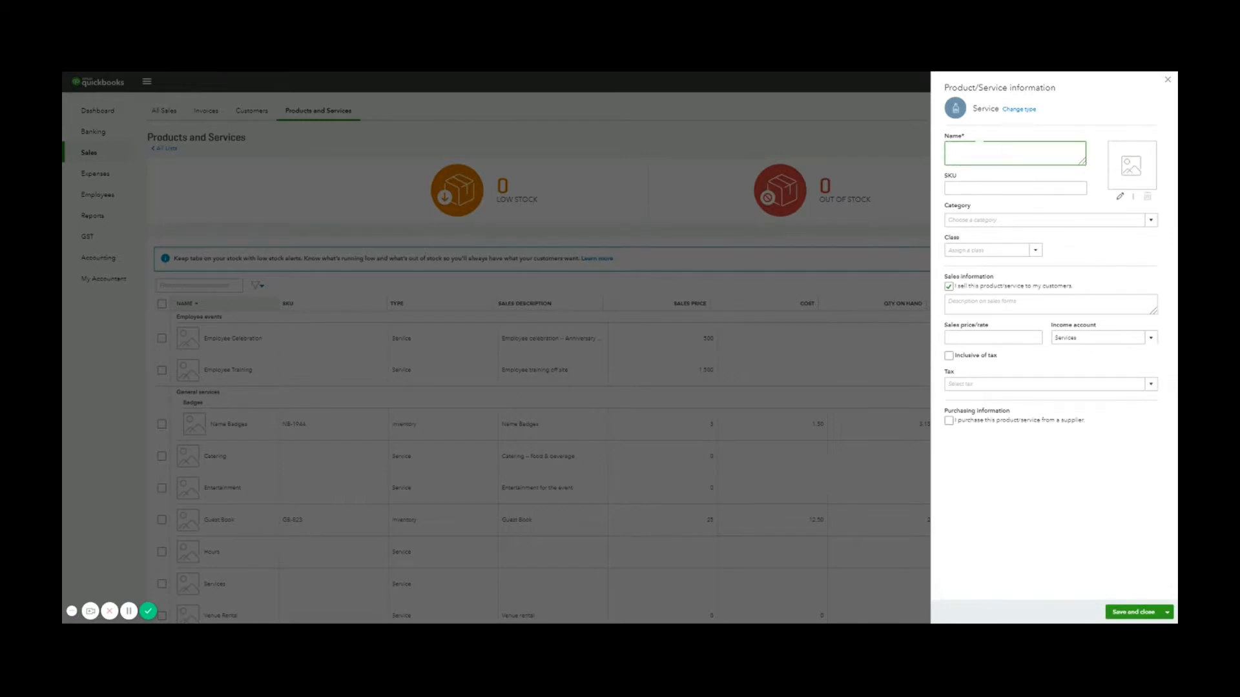
Name the service 'Hourly Consultation Rate', describe it 'Onsite consult', with rate 100 inclusive of tax
{"action": "type", "text": "Hourly Consultation Rate"}
{"action": "key", "text": "Tab"}
{"action": "key", "text": "Tab"}
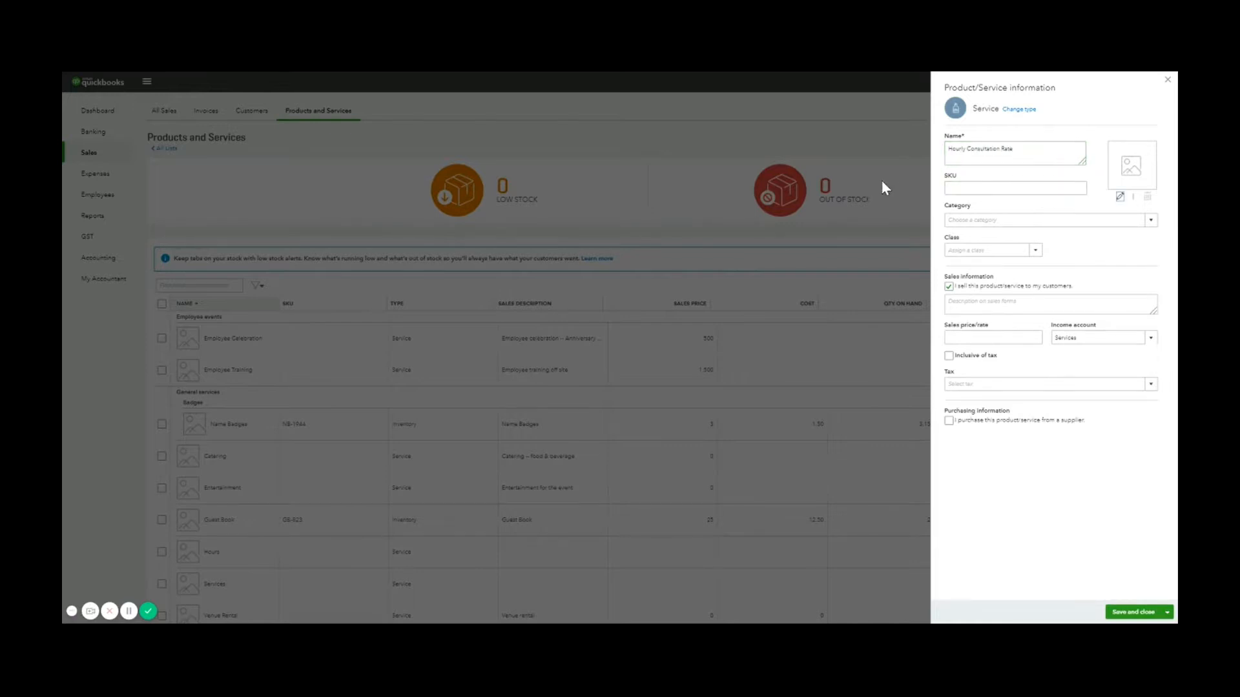
{"action": "left_click", "coordinate": [1018, 310]}
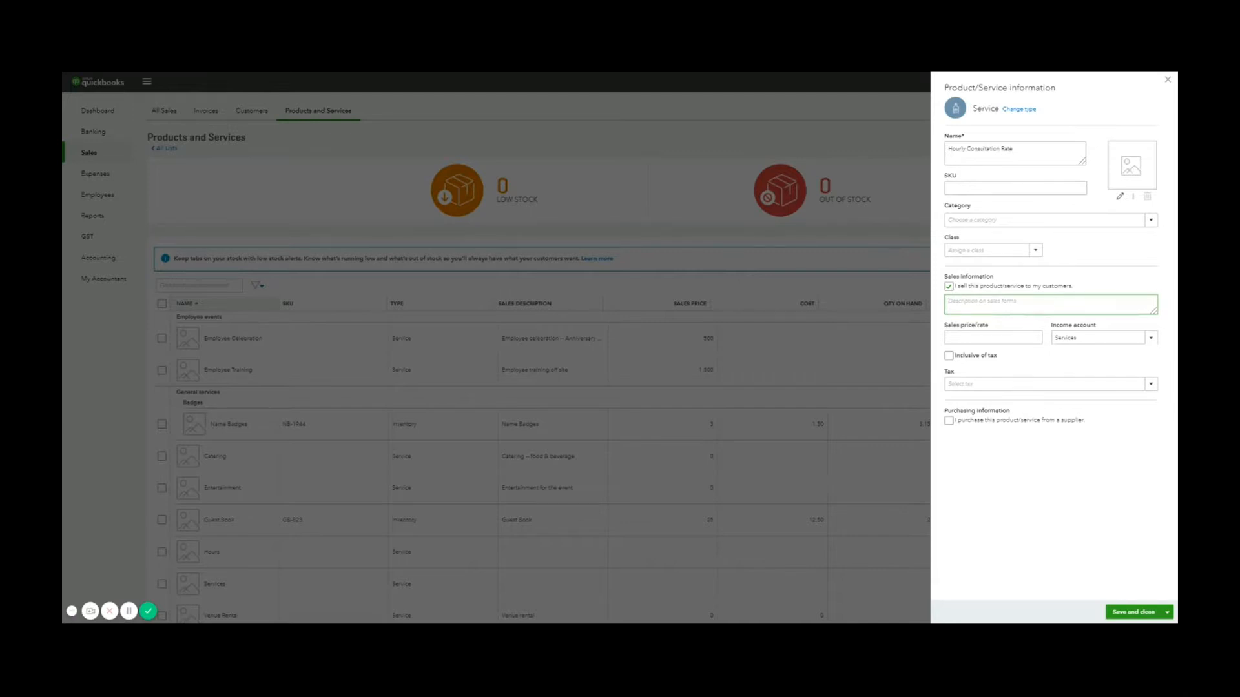
{"action": "type", "text": "Onsite consult"}
{"action": "left_click", "coordinate": [1039, 337]}
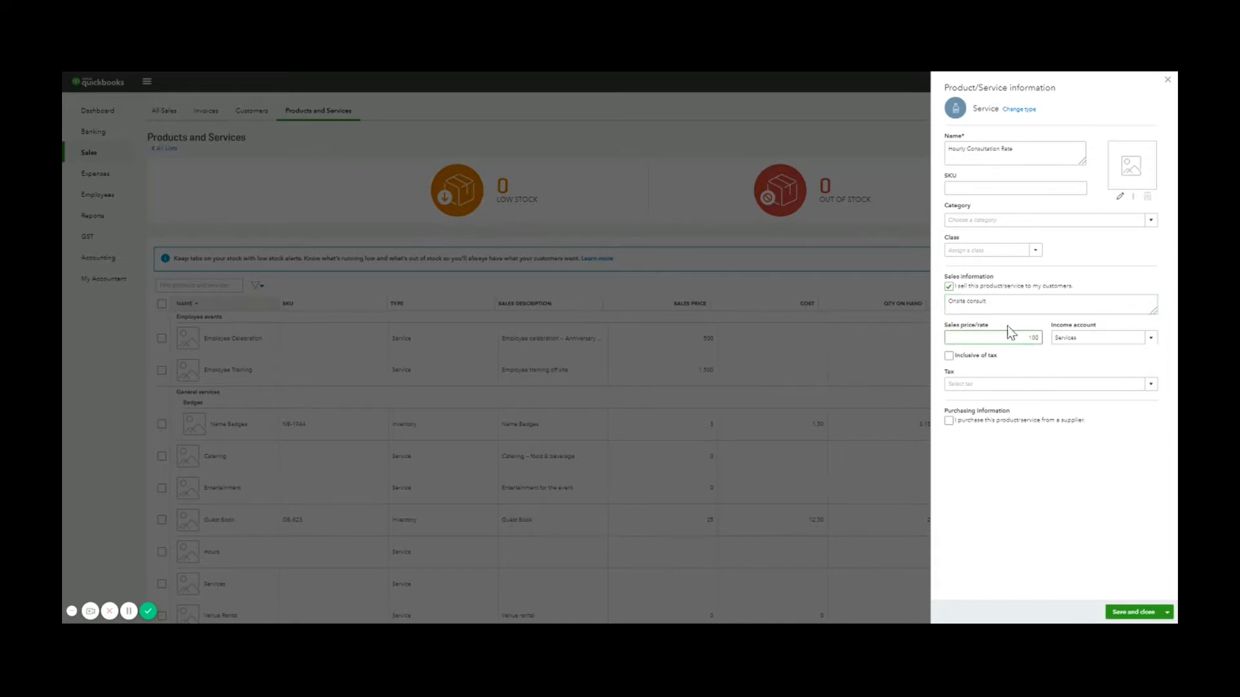
{"action": "left_click", "coordinate": [949, 355]}
Keep Services as the income account, apply GST, and save and close the item
{"action": "left_click", "coordinate": [1150, 340]}
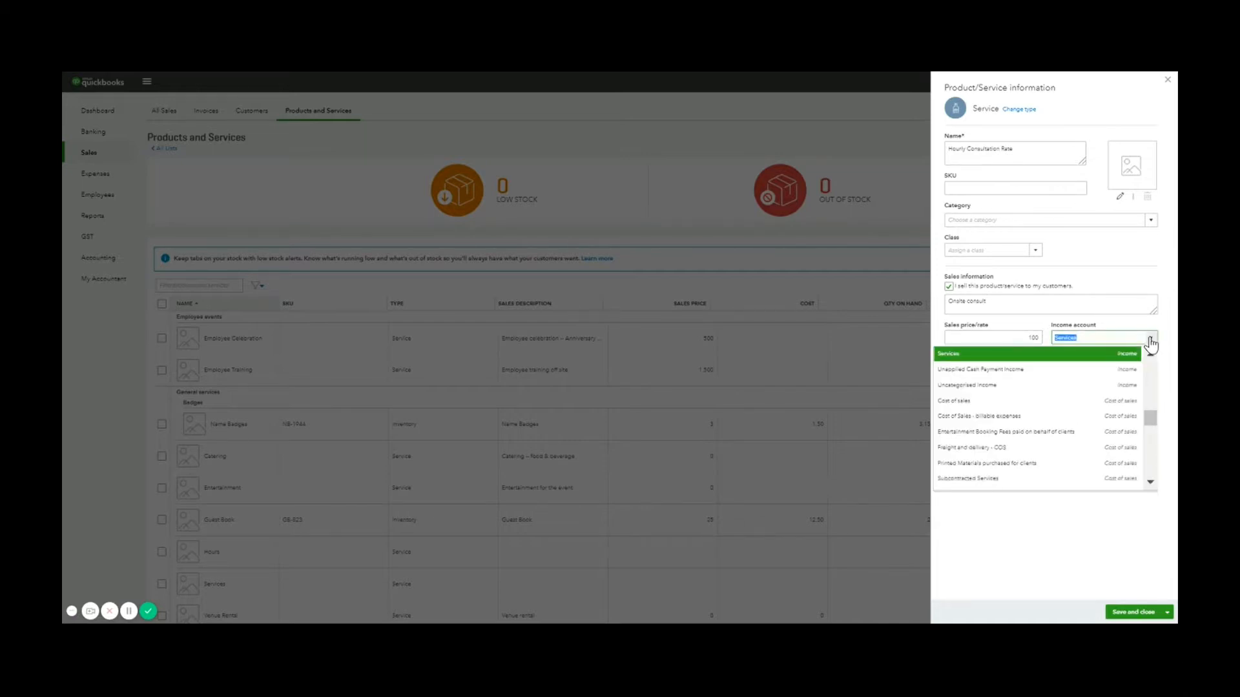
{"action": "left_click", "coordinate": [1131, 355]}
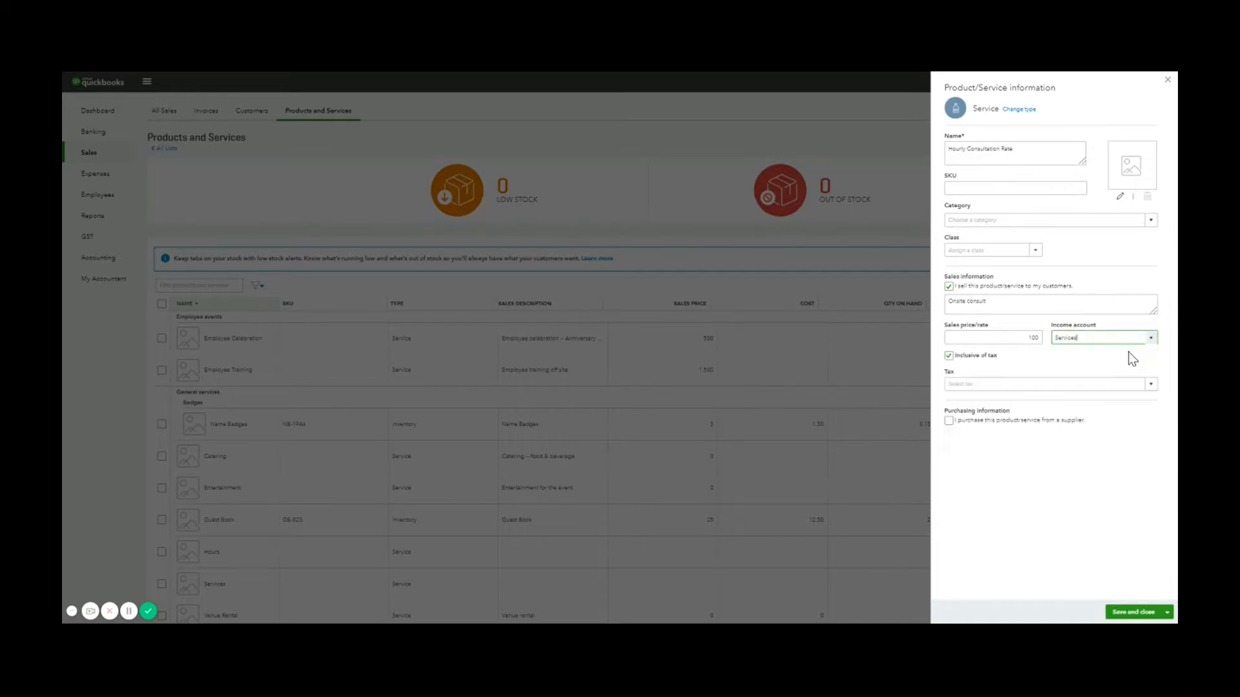
{"action": "left_click", "coordinate": [1150, 385]}
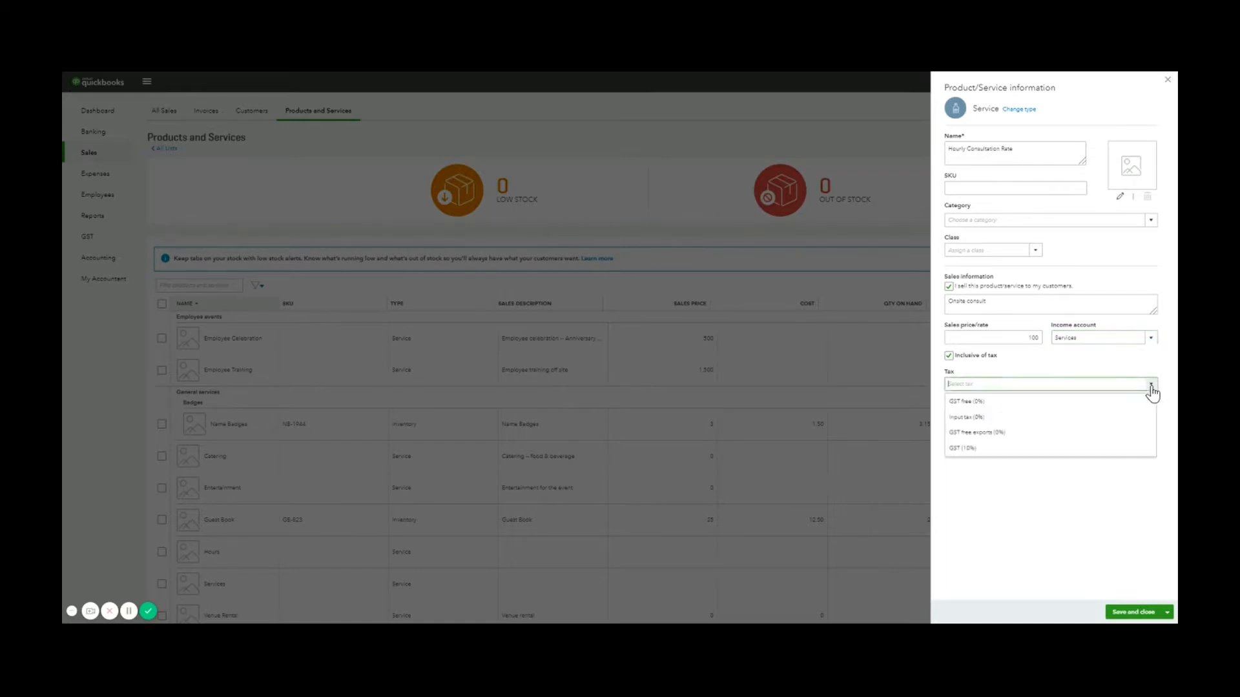
{"action": "left_click", "coordinate": [1118, 450]}
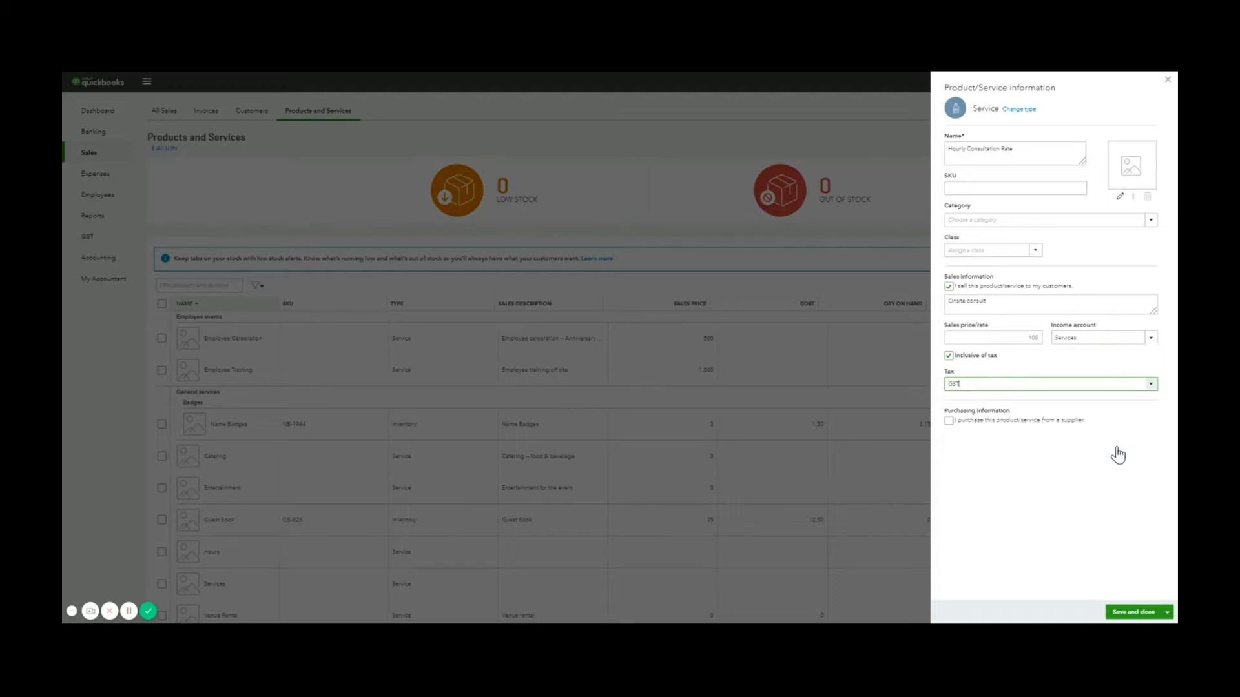
{"action": "left_click", "coordinate": [1023, 507]}
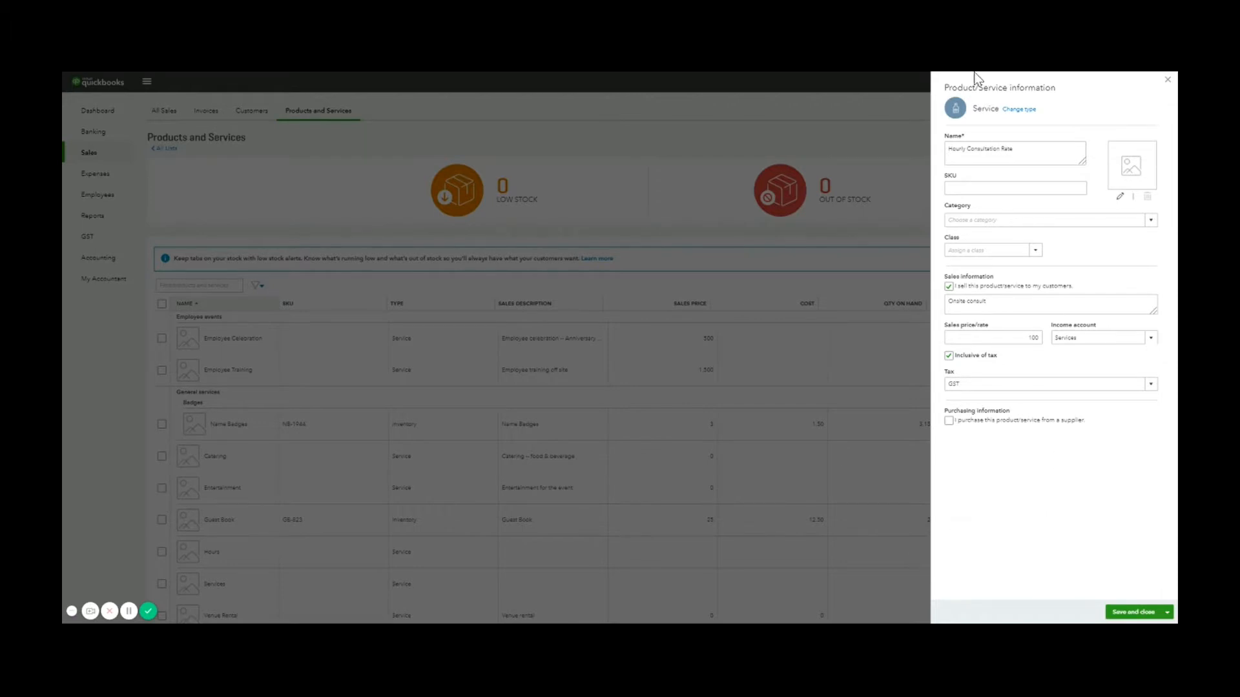
{"action": "left_click", "coordinate": [1136, 613]}
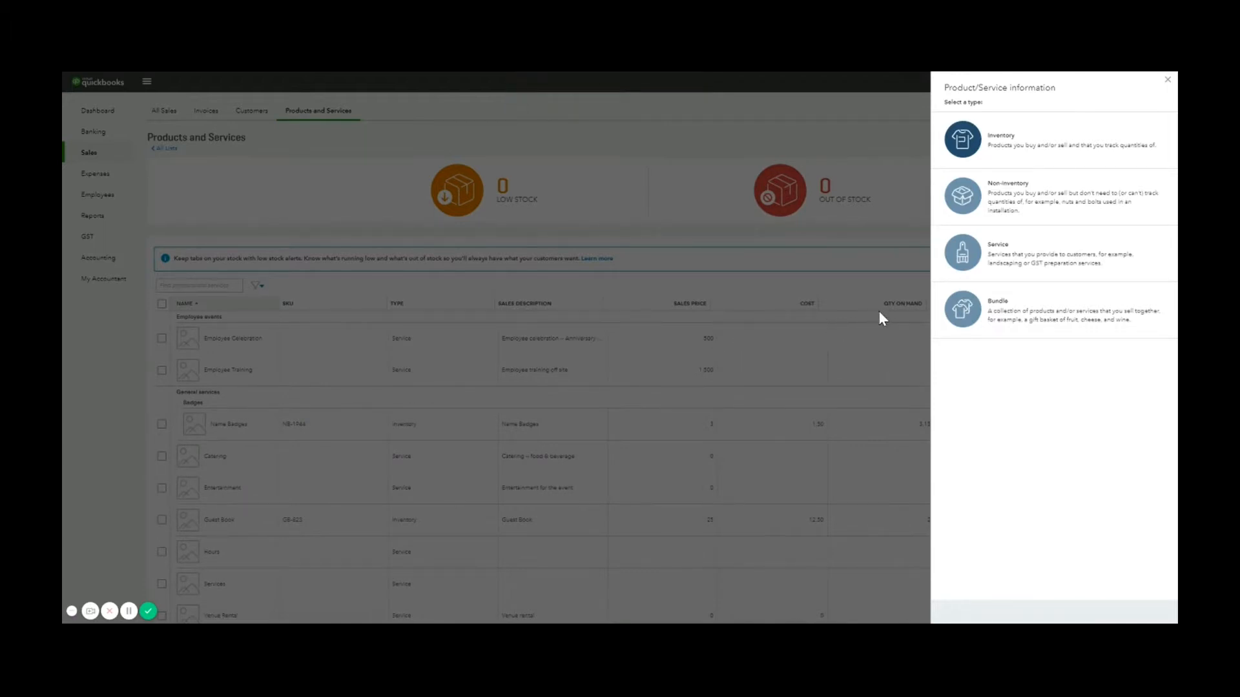
{"action": "left_click", "coordinate": [1166, 80]}
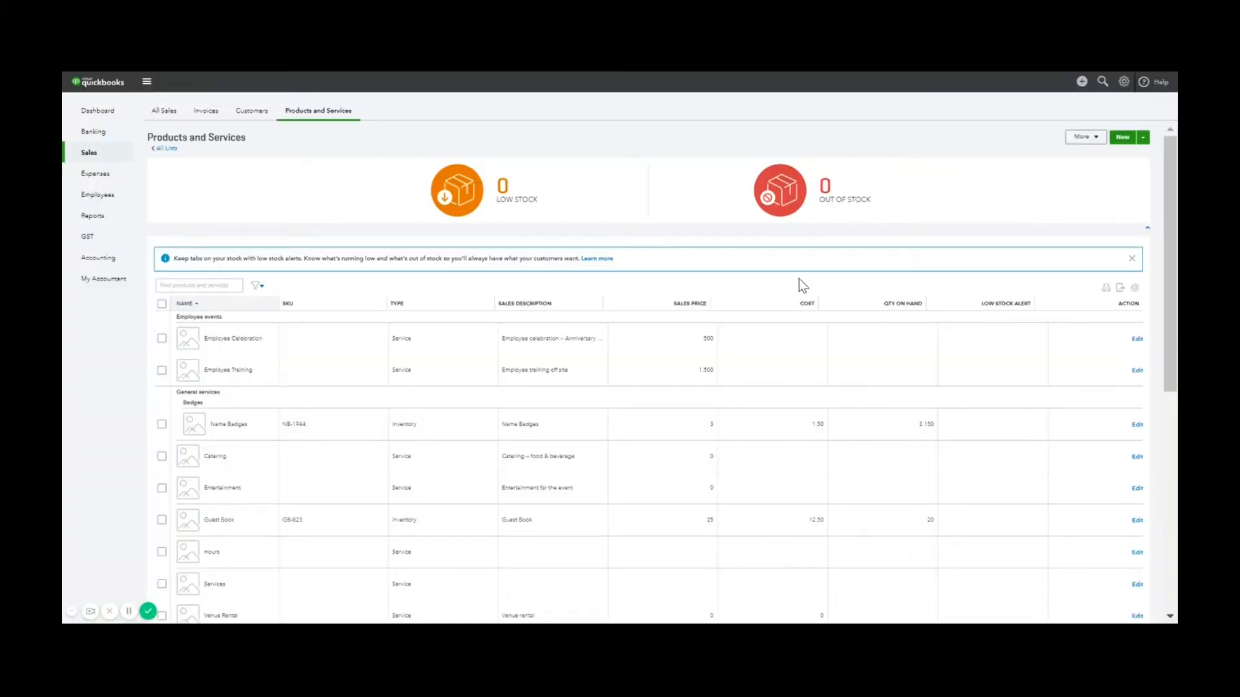
Create a new invoice, dismiss the Get Paid Faster popup, and select the customer
{"action": "left_click", "coordinate": [1083, 82]}
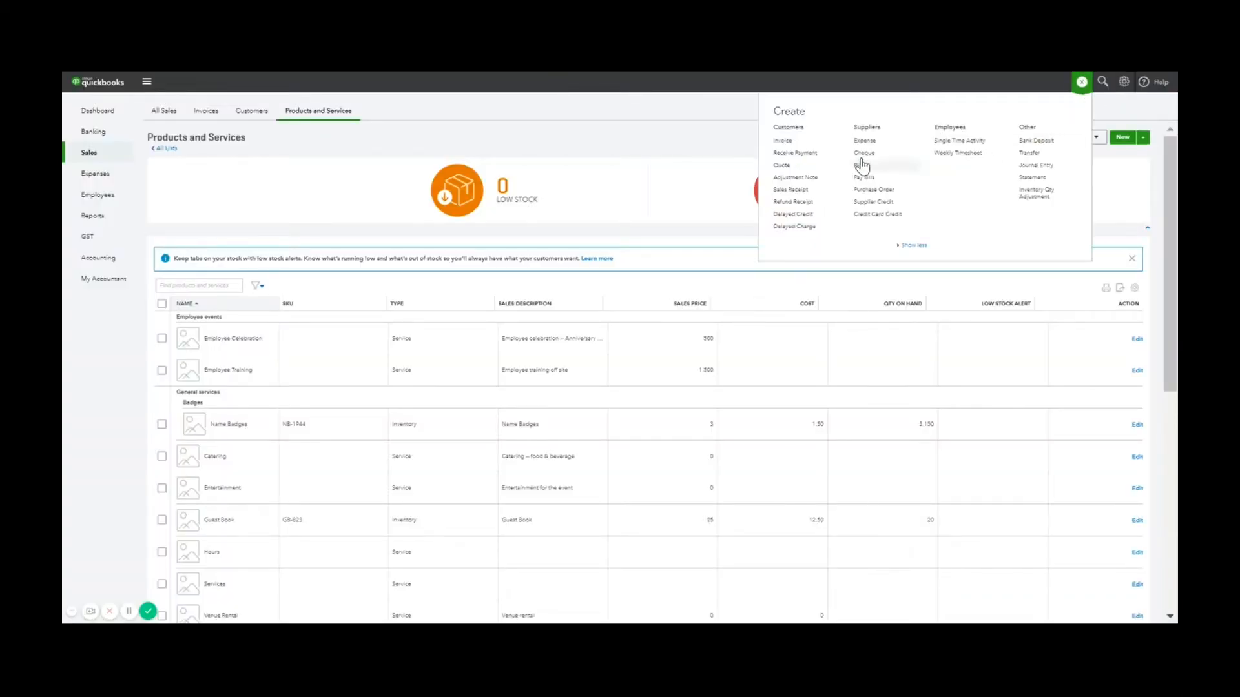
{"action": "left_click", "coordinate": [812, 143]}
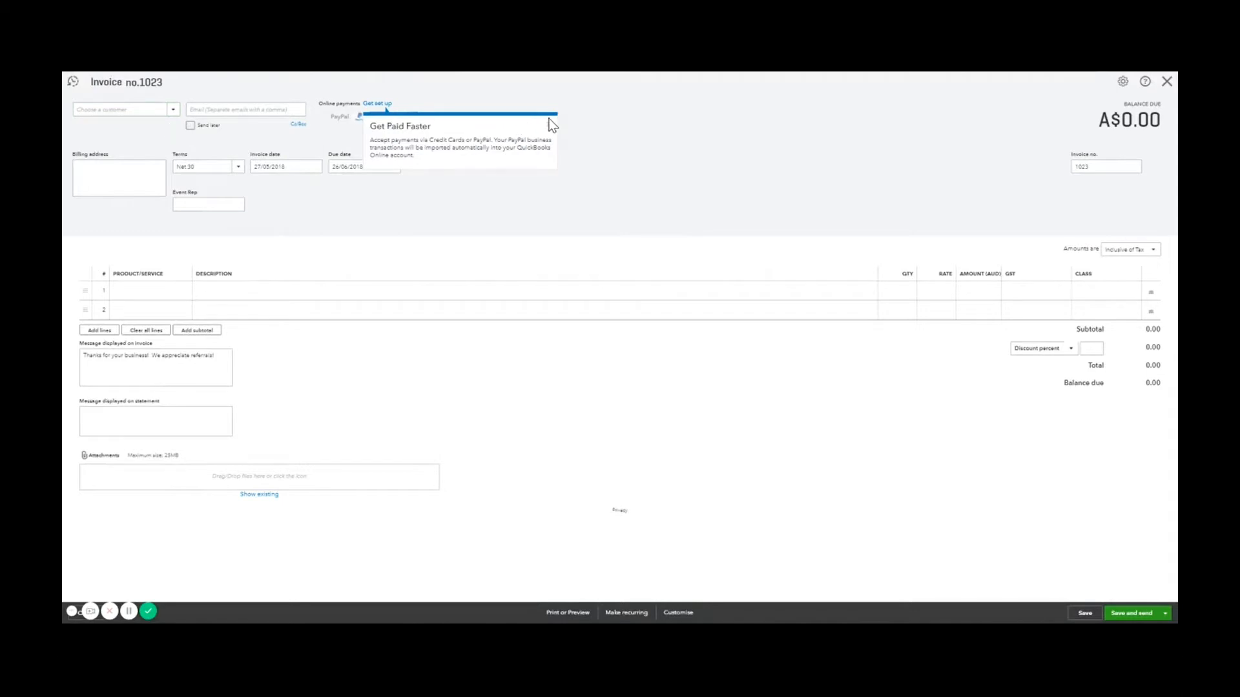
{"action": "left_click", "coordinate": [547, 129]}
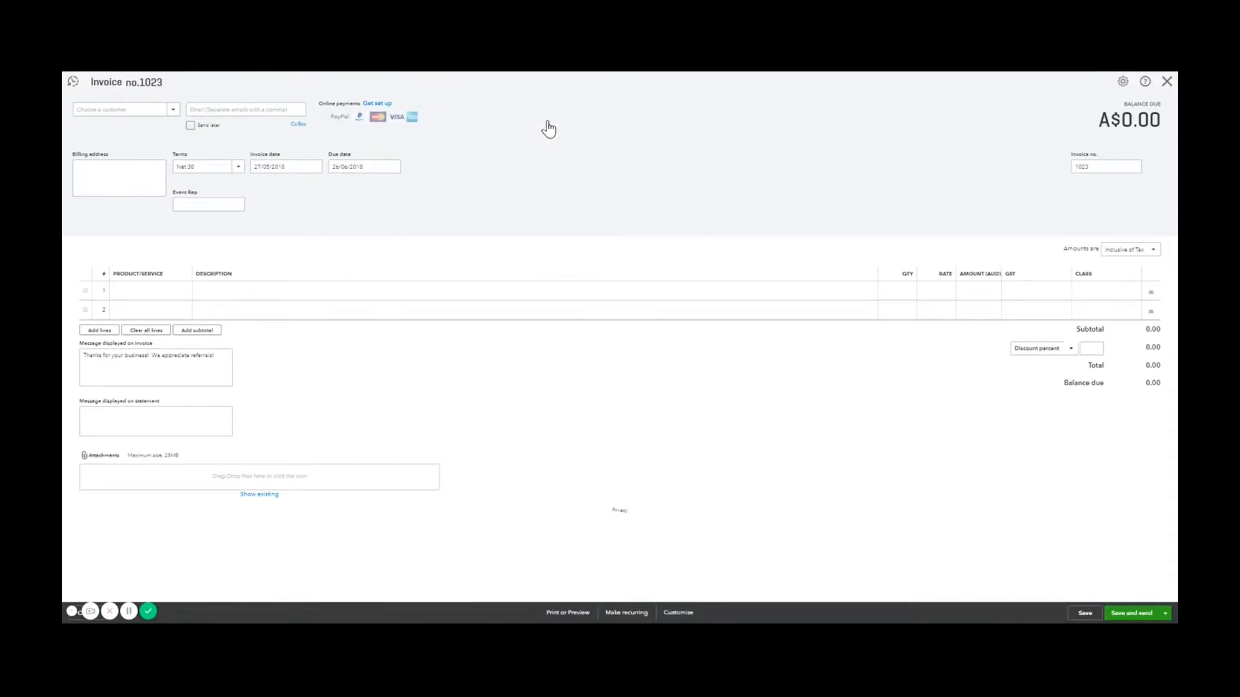
{"action": "left_click", "coordinate": [173, 111]}
{"action": "left_click", "coordinate": [156, 142]}
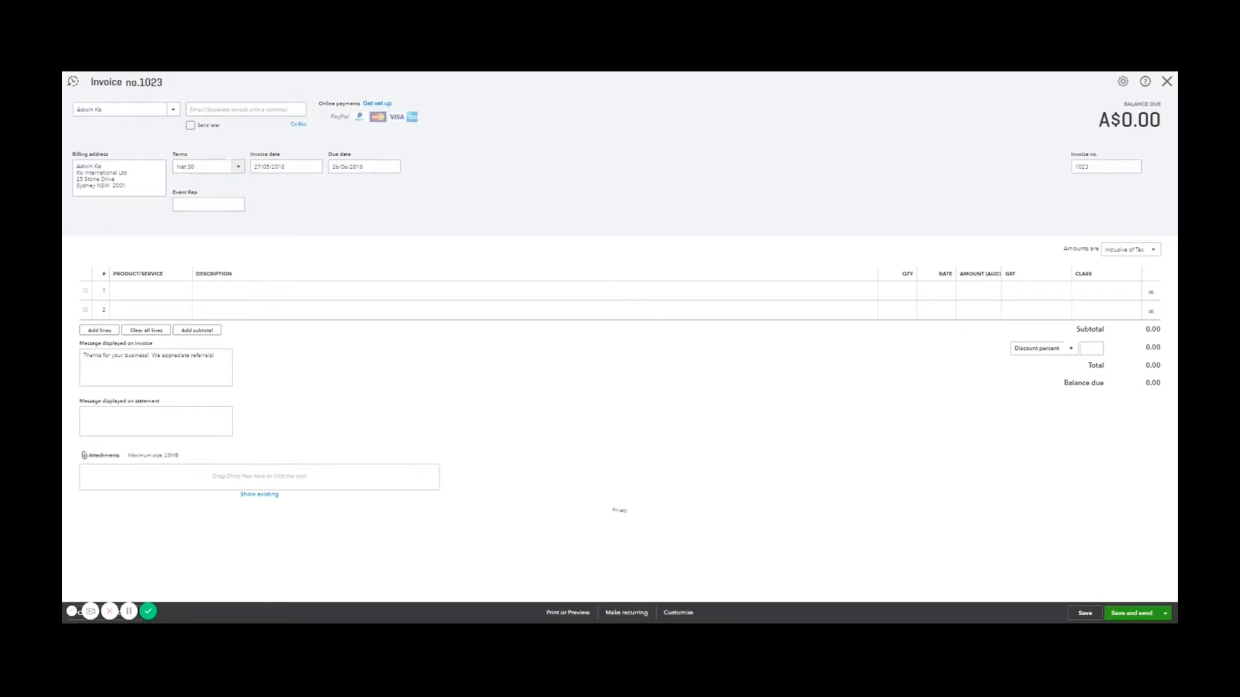
Set terms to Due on receipt, keeping invoice date 27/05/2018 and invoice number 1023
{"action": "left_click", "coordinate": [238, 167]}
{"action": "left_click", "coordinate": [229, 199]}
{"action": "left_click", "coordinate": [315, 172]}
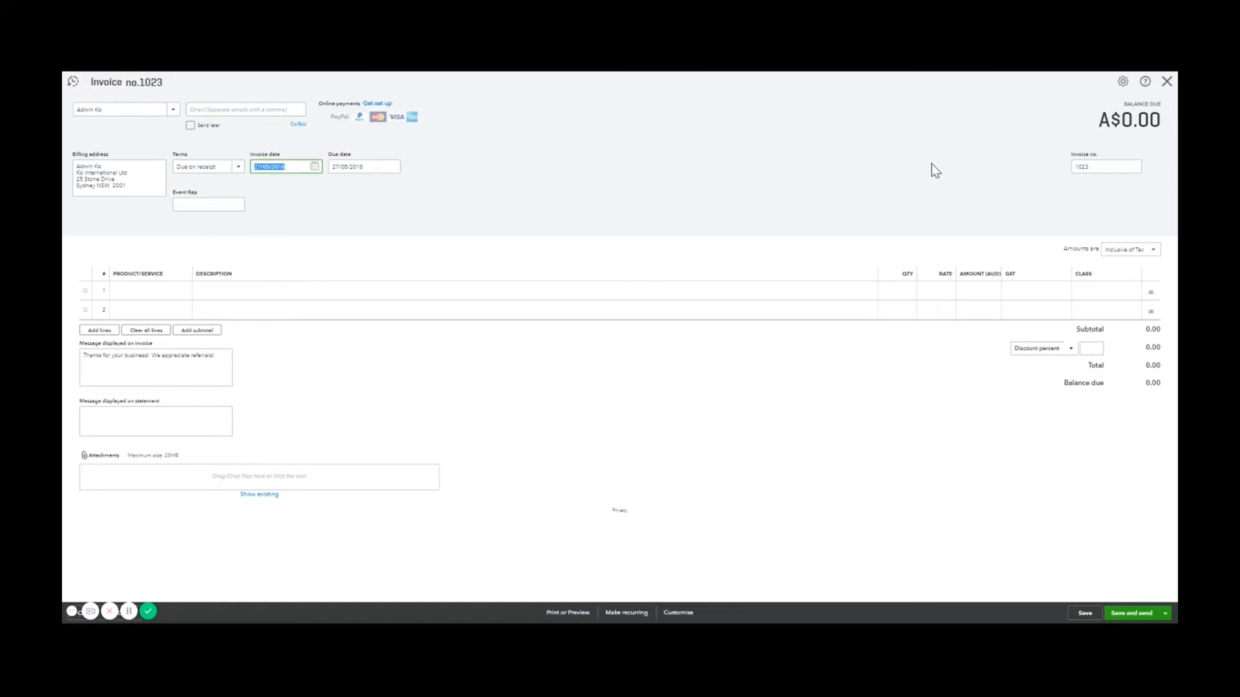
{"action": "left_click", "coordinate": [1096, 167]}
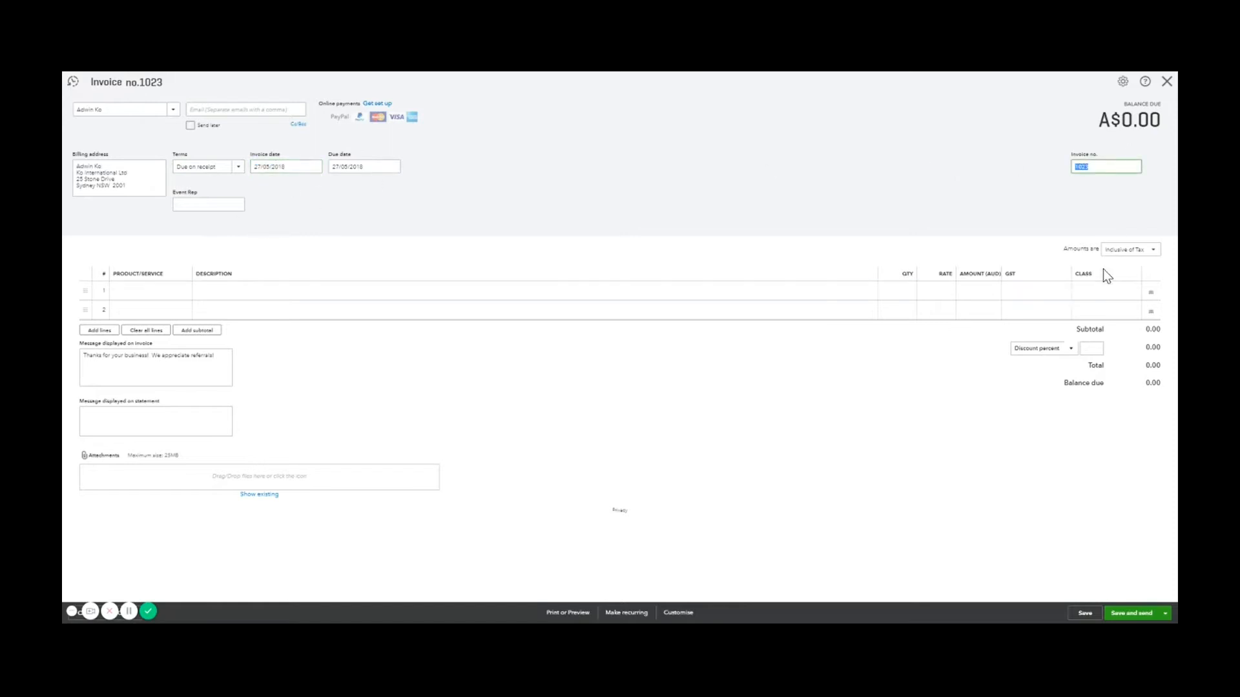
{"action": "left_click", "coordinate": [1076, 189]}
Add Hourly Consultation Rate to line 1 with quantity 4.5
{"action": "left_click", "coordinate": [182, 297]}
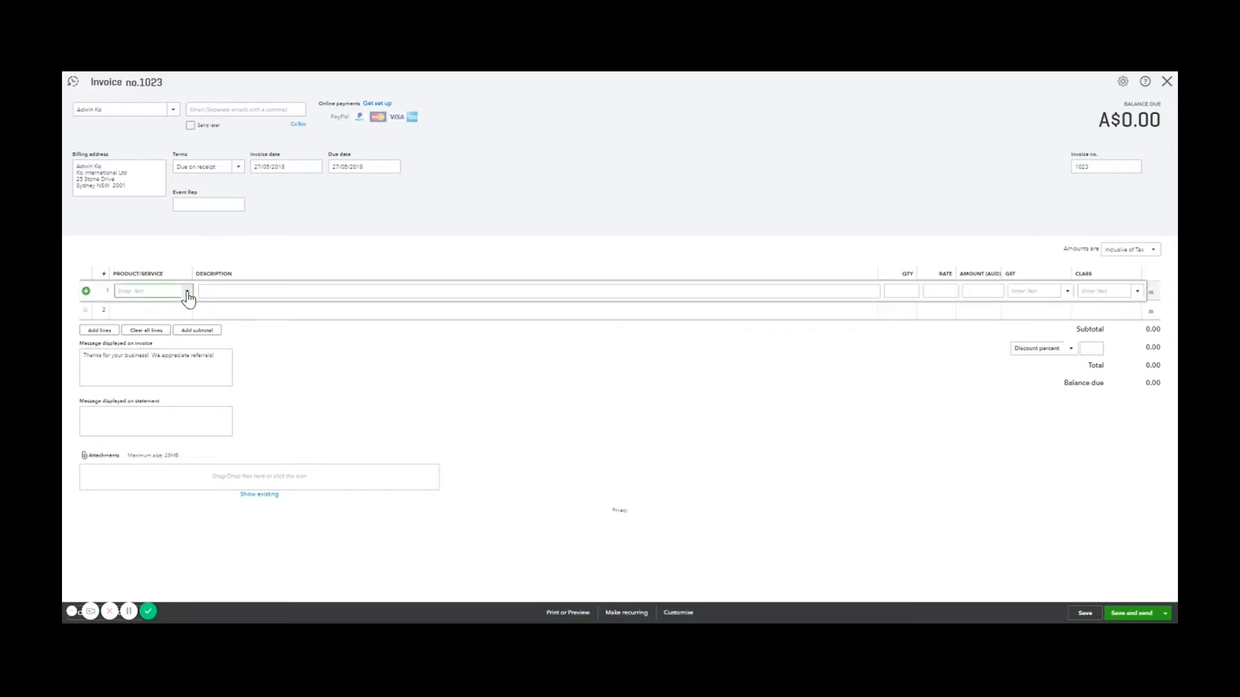
{"action": "left_click", "coordinate": [187, 292]}
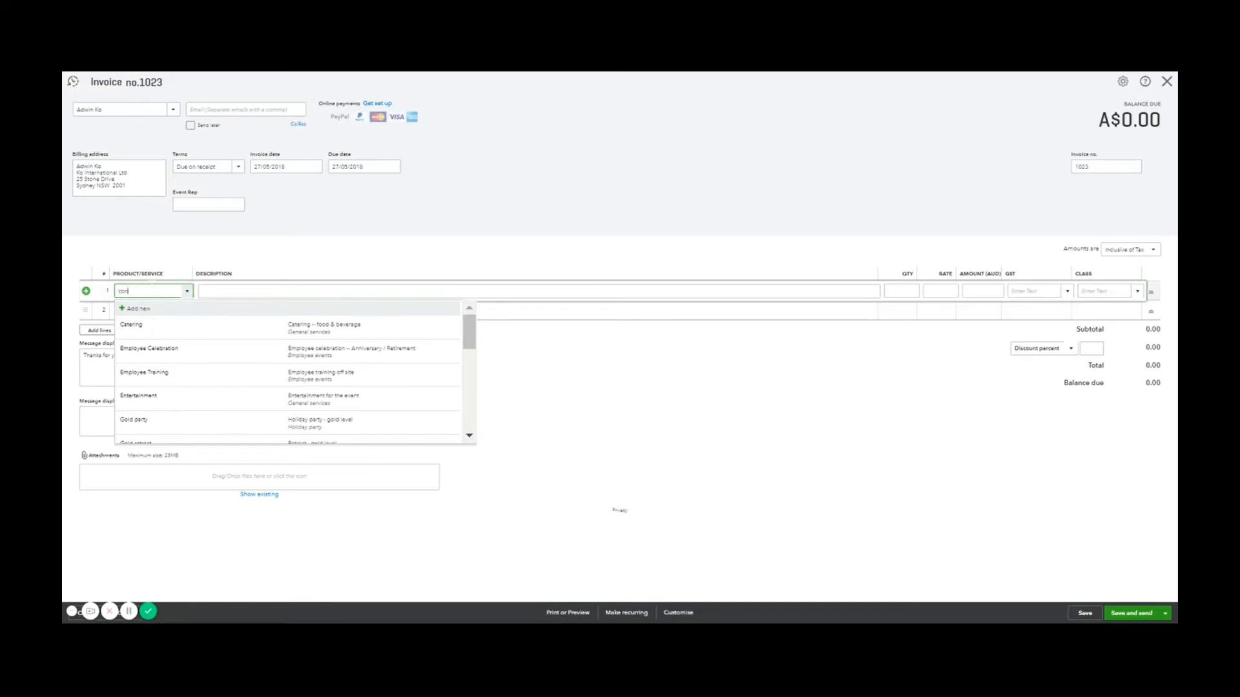
{"action": "type", "text": "con"}
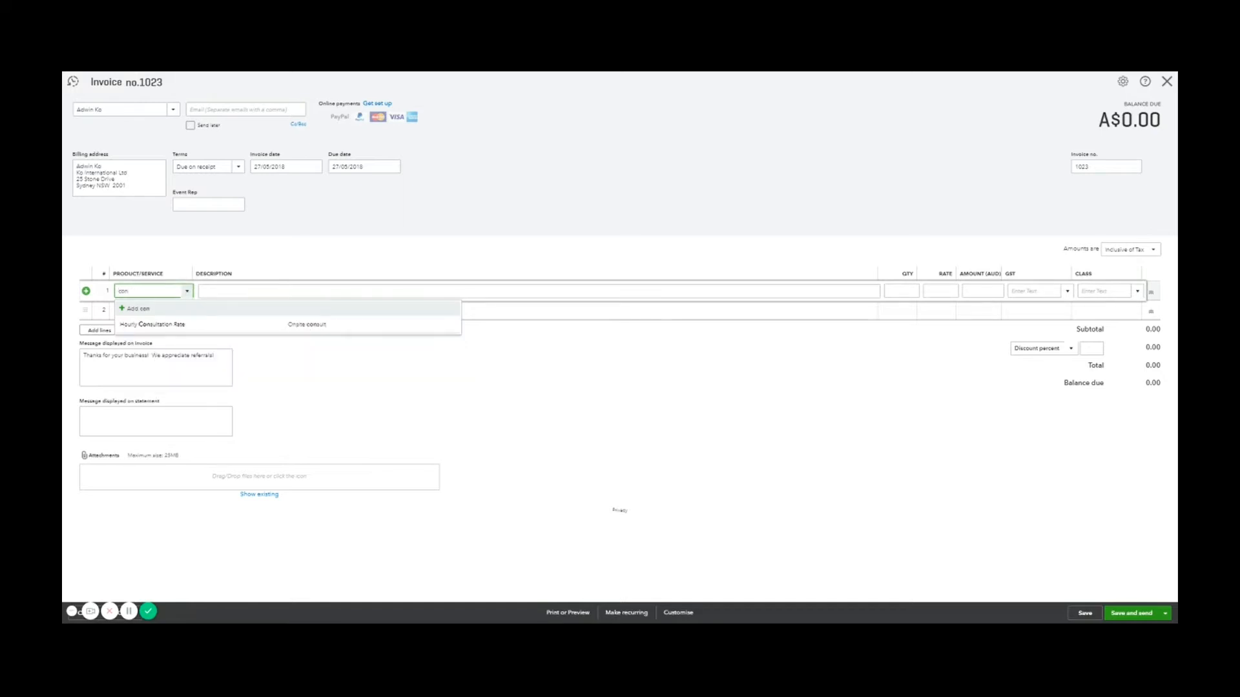
{"action": "left_click", "coordinate": [167, 328]}
{"action": "left_click", "coordinate": [373, 350]}
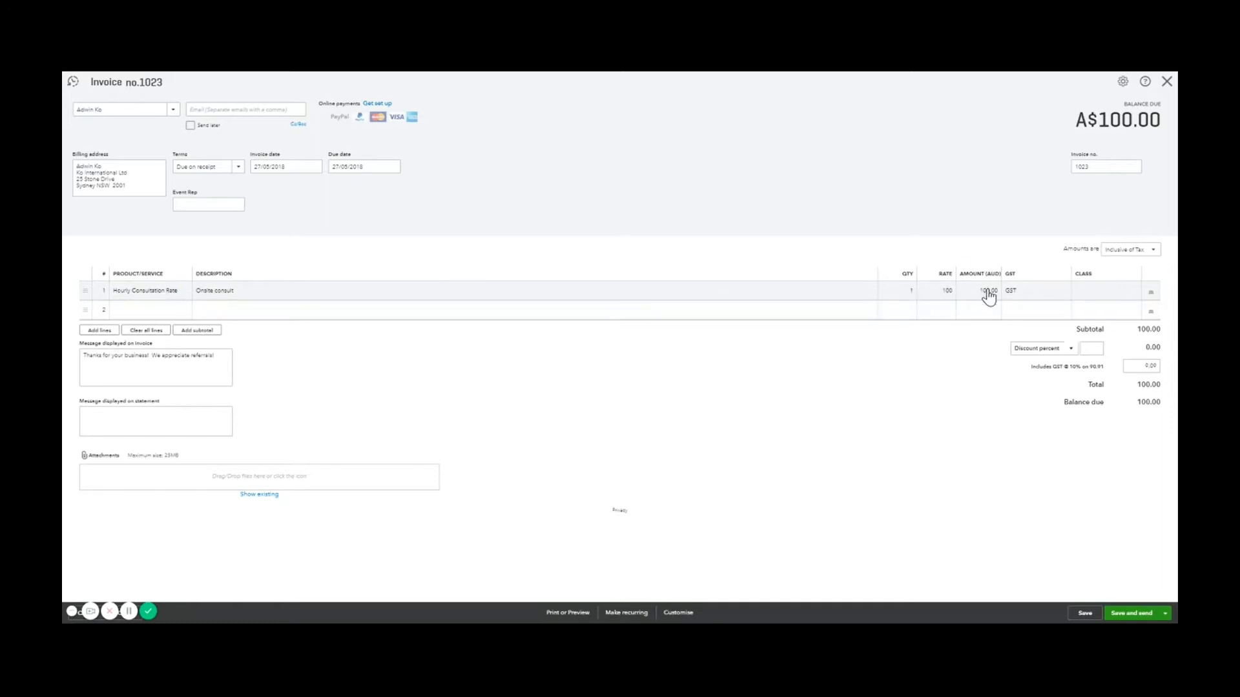
{"action": "left_click", "coordinate": [910, 292]}
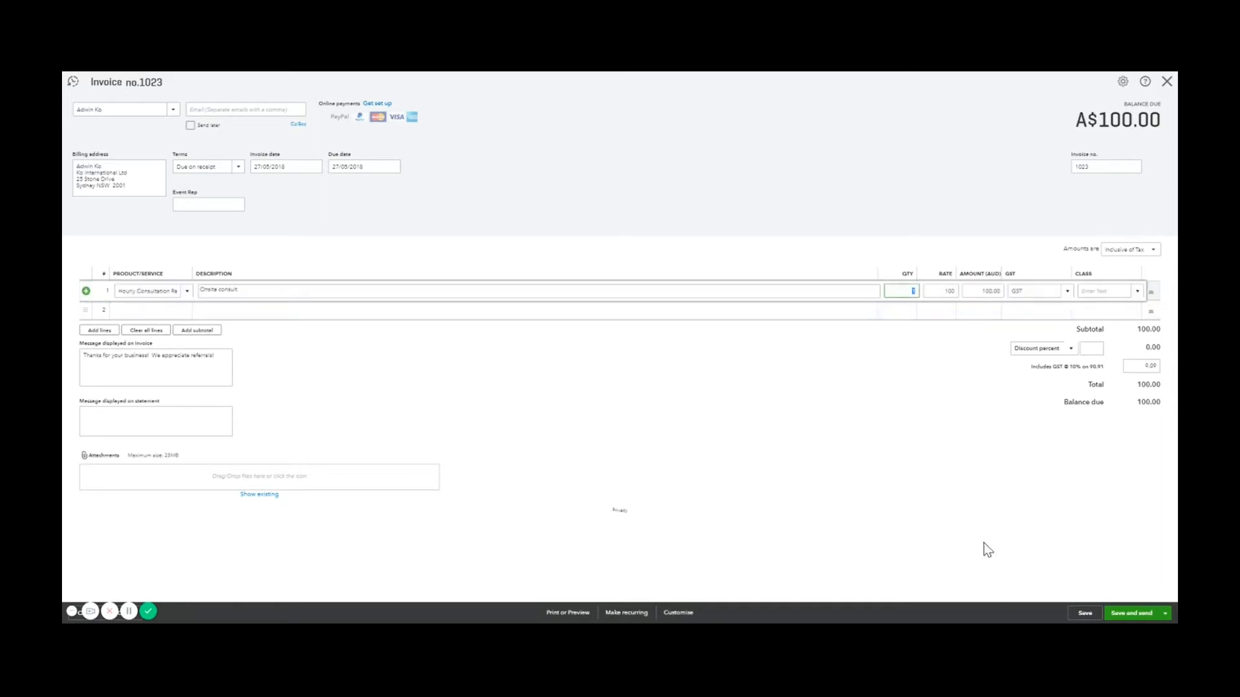
{"action": "type", "text": "4.5"}
{"action": "key", "text": "Tab"}
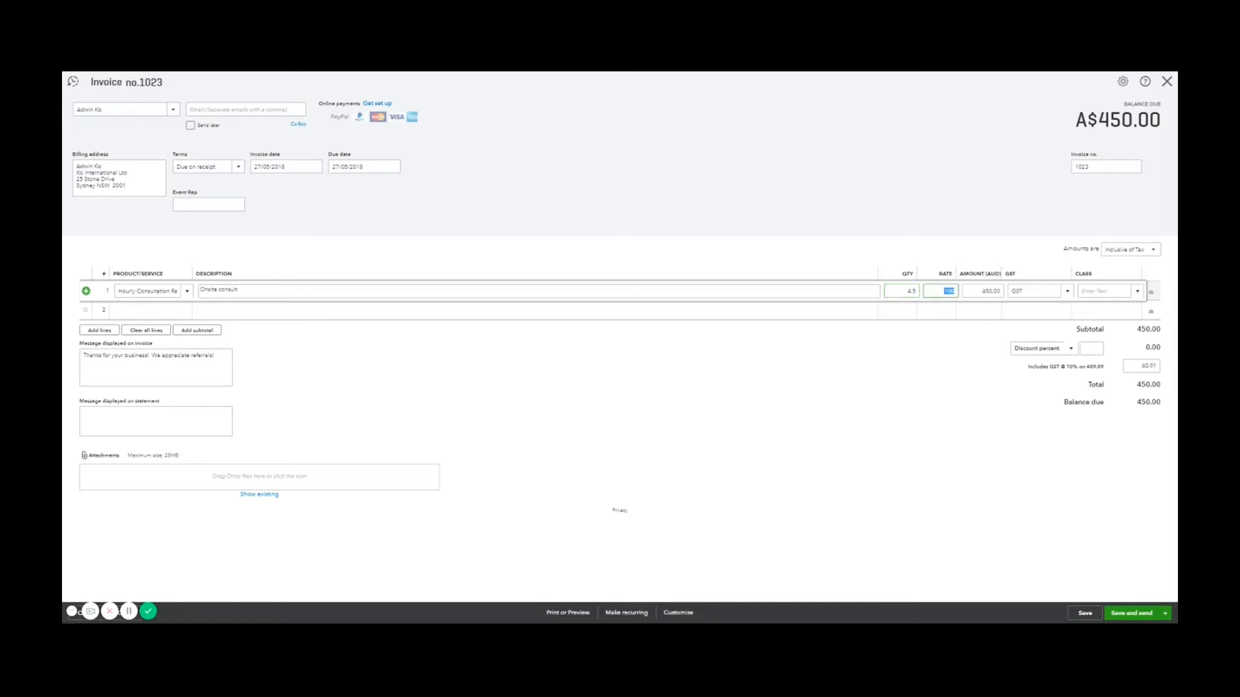
{"action": "left_click", "coordinate": [995, 388]}
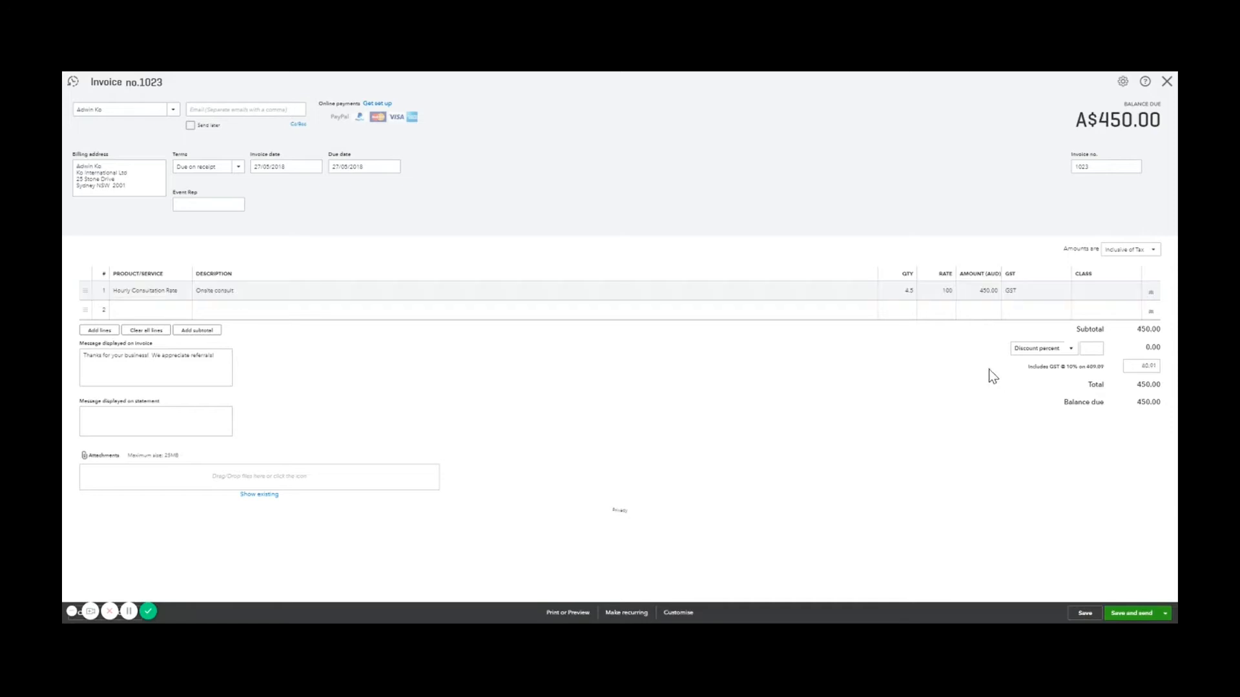
Set amounts to Exclusive of Tax and the line 1 rate to 100
{"action": "left_click", "coordinate": [1141, 253]}
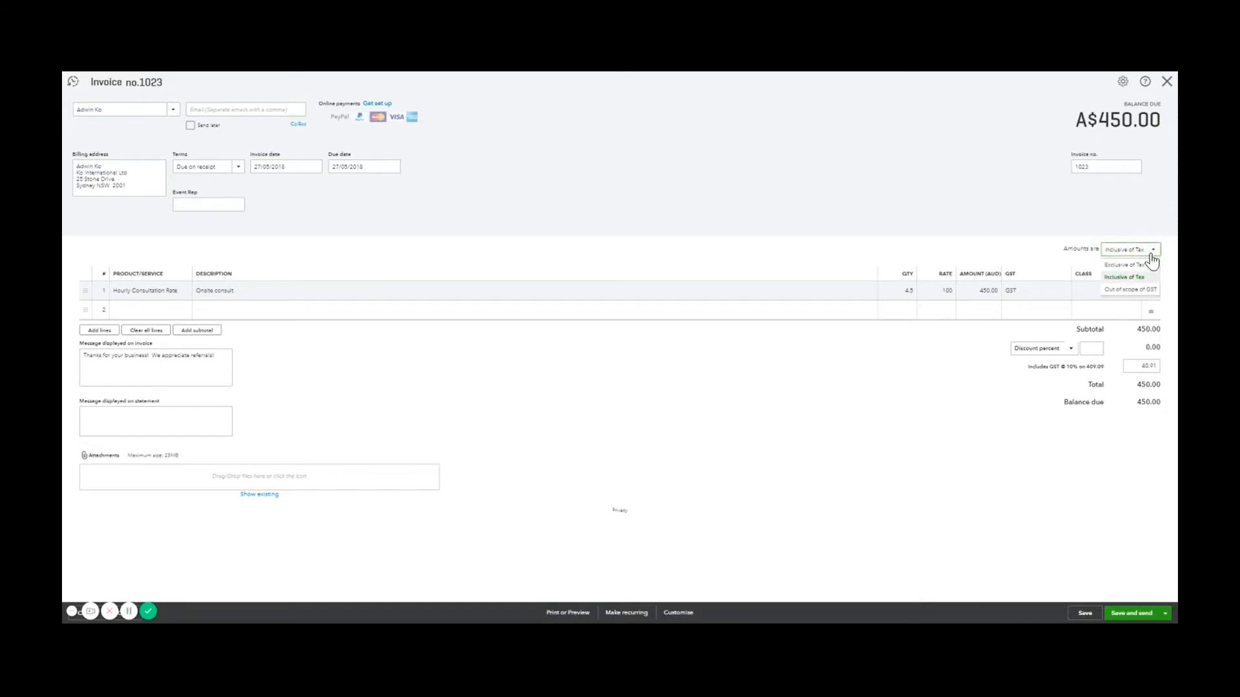
{"action": "left_click", "coordinate": [1142, 265]}
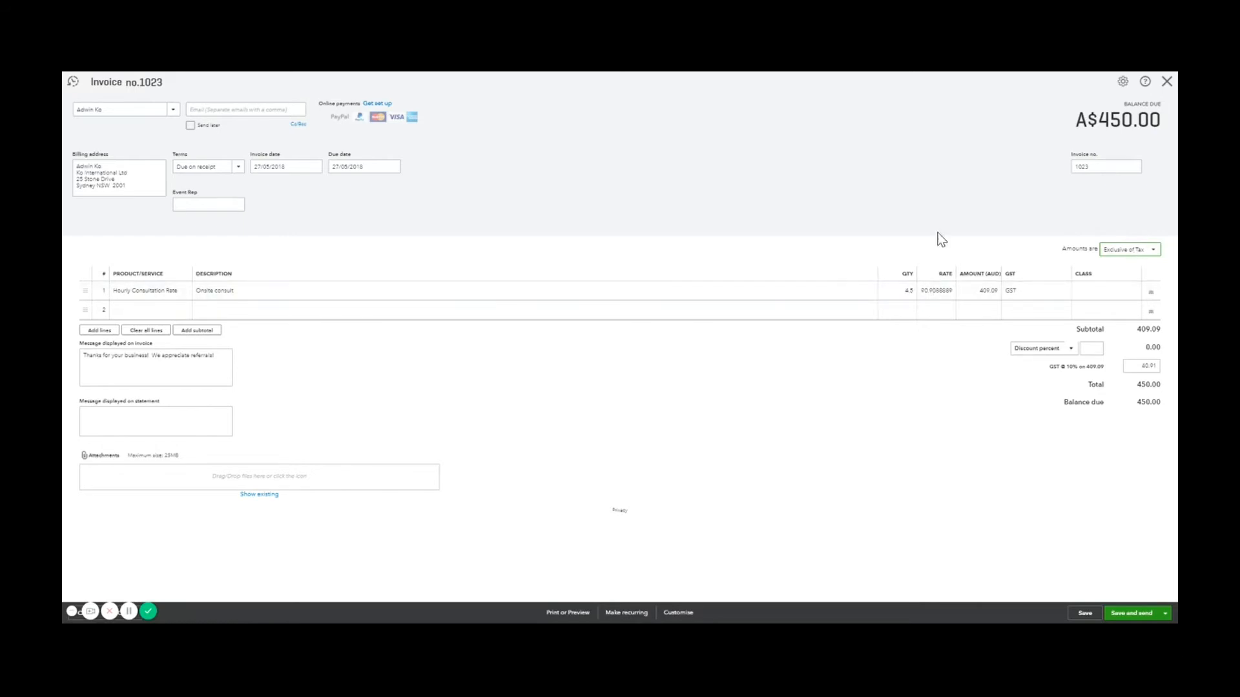
{"action": "left_click", "coordinate": [937, 290]}
{"action": "type", "text": "100"}
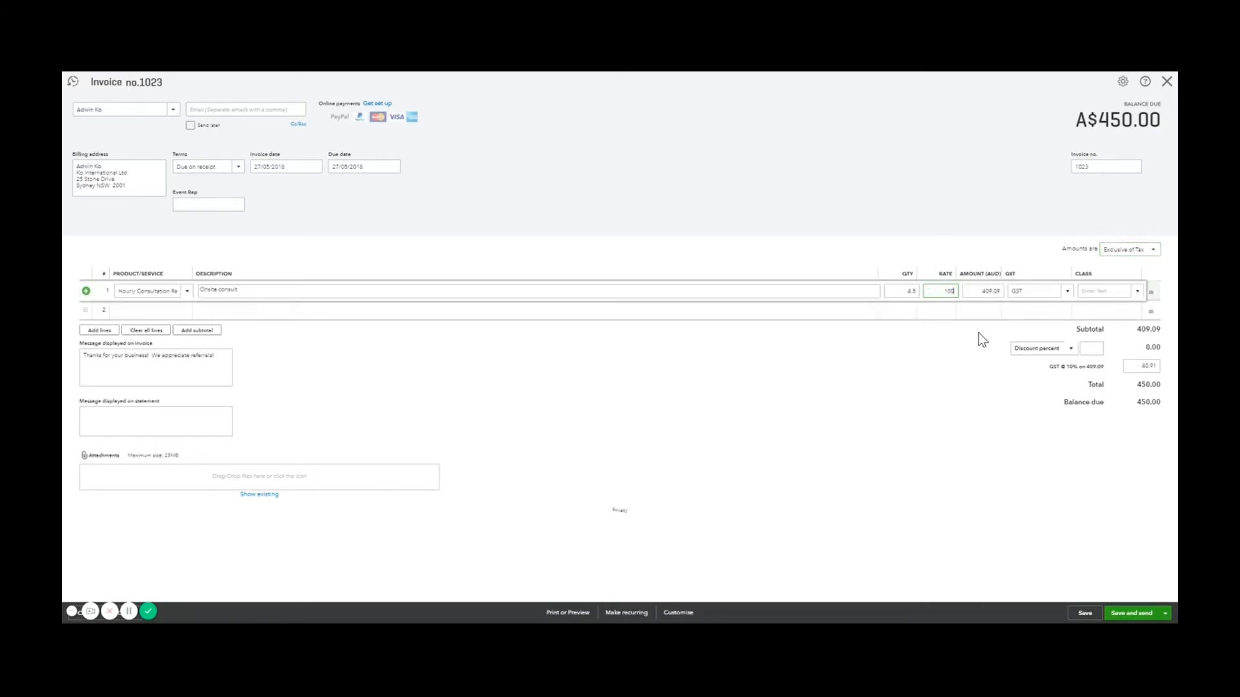
{"action": "left_click", "coordinate": [1114, 256]}
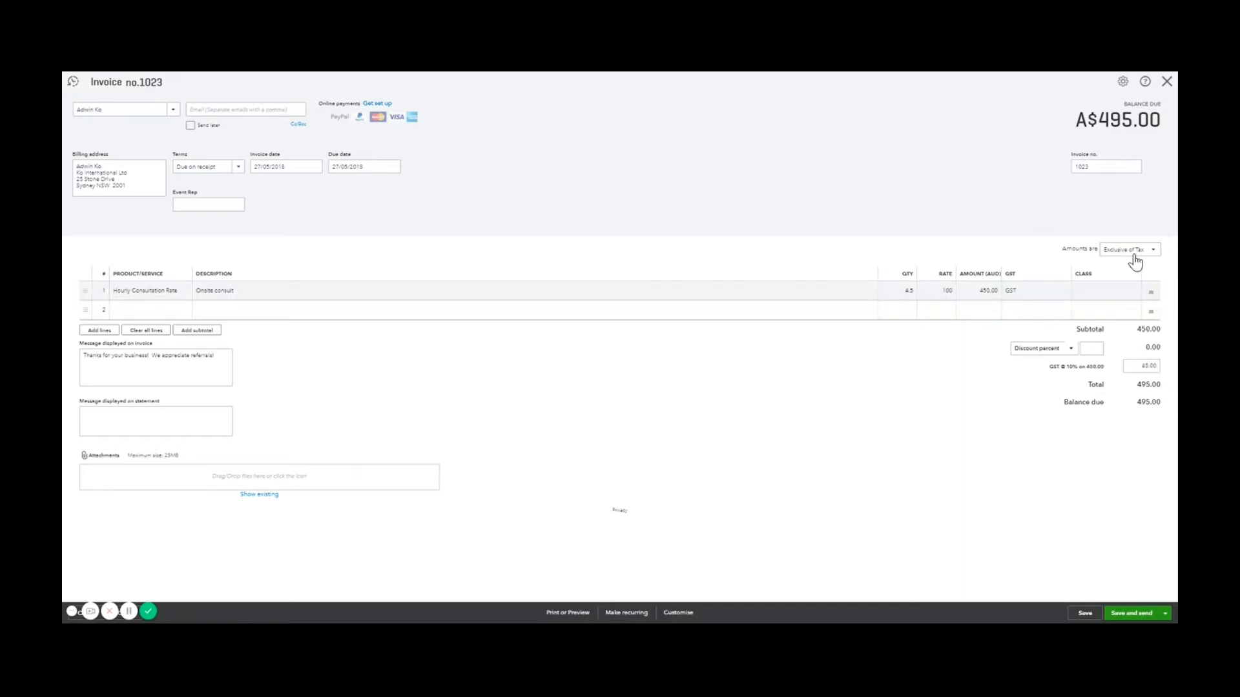
Switch amounts to Inclusive of Tax and restore the rate to 100, totalling 450.00
{"action": "left_click", "coordinate": [942, 300]}
{"action": "left_click", "coordinate": [1123, 251]}
{"action": "left_click", "coordinate": [1124, 251]}
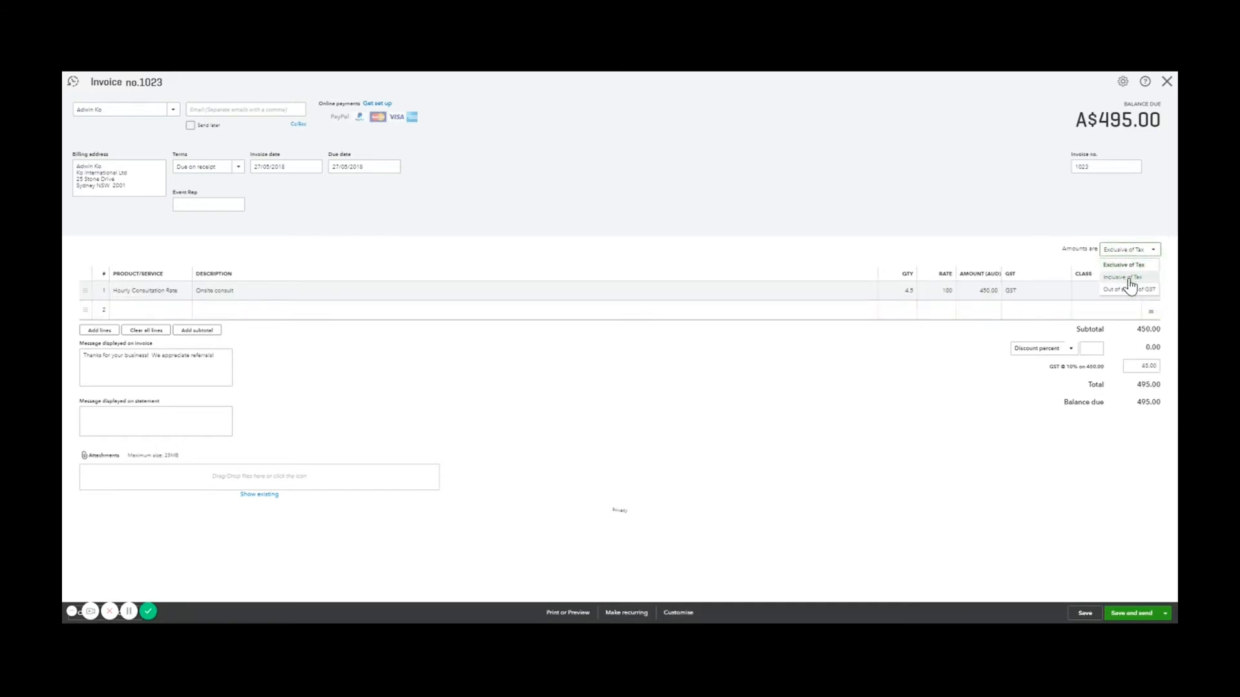
{"action": "left_click", "coordinate": [1130, 278]}
{"action": "left_click", "coordinate": [945, 292]}
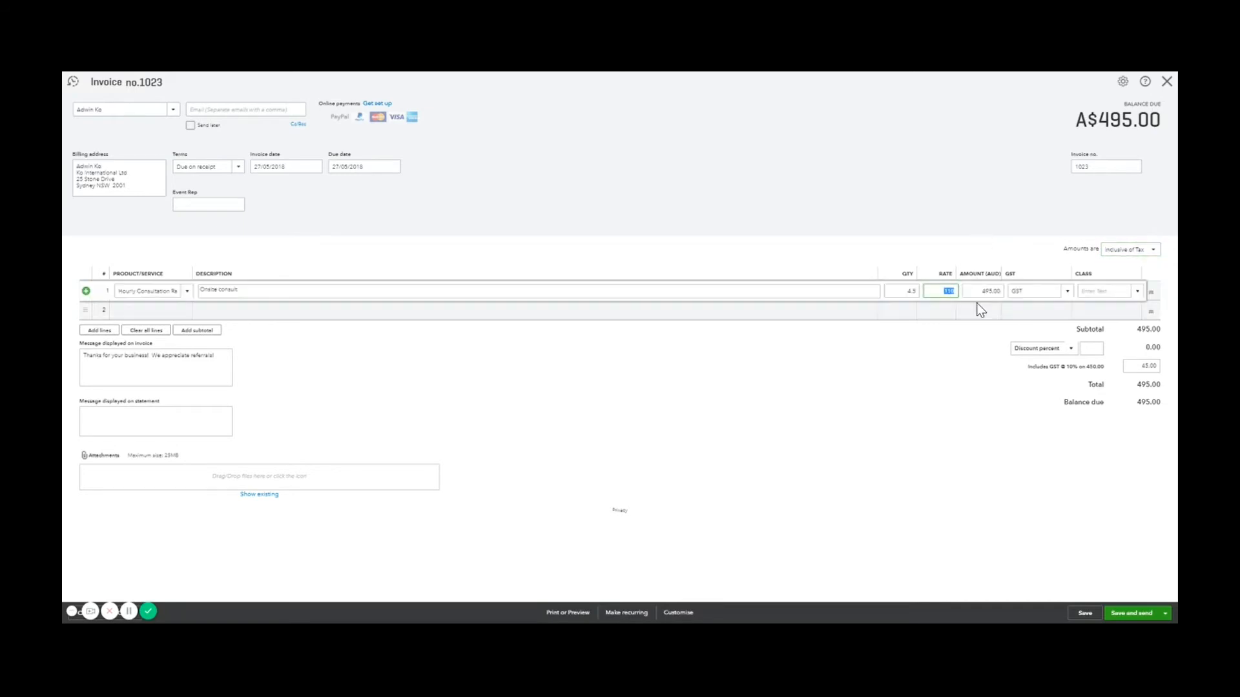
{"action": "left_click", "coordinate": [1016, 218]}
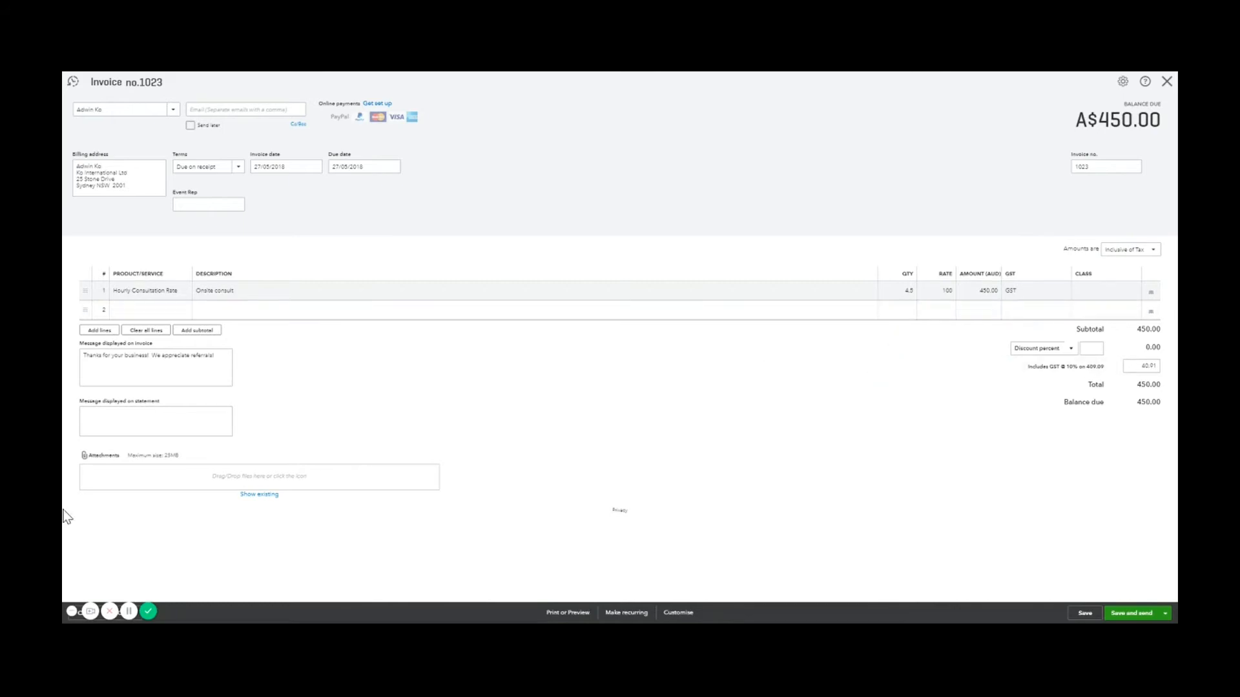
Leave the invoice message unchanged, try Save and send, and enter the customer's e-mail address
{"action": "left_click", "coordinate": [107, 355]}
{"action": "key", "text": "ctrl+a"}
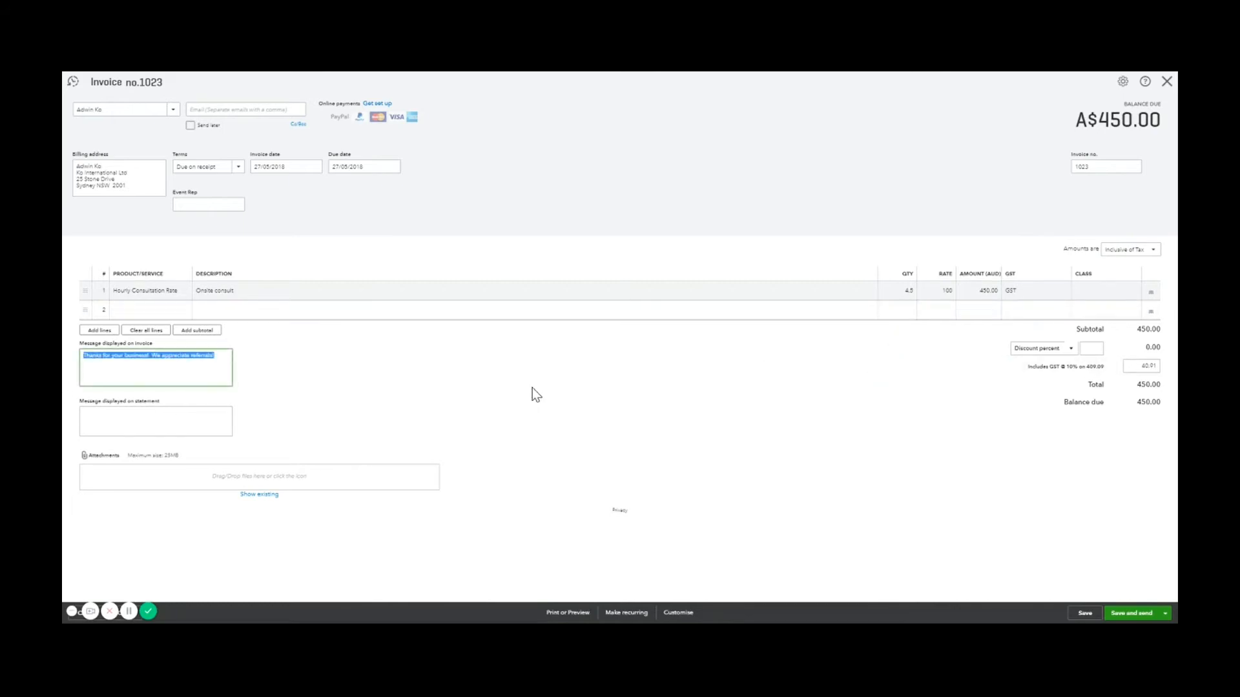
{"action": "left_click", "coordinate": [532, 397]}
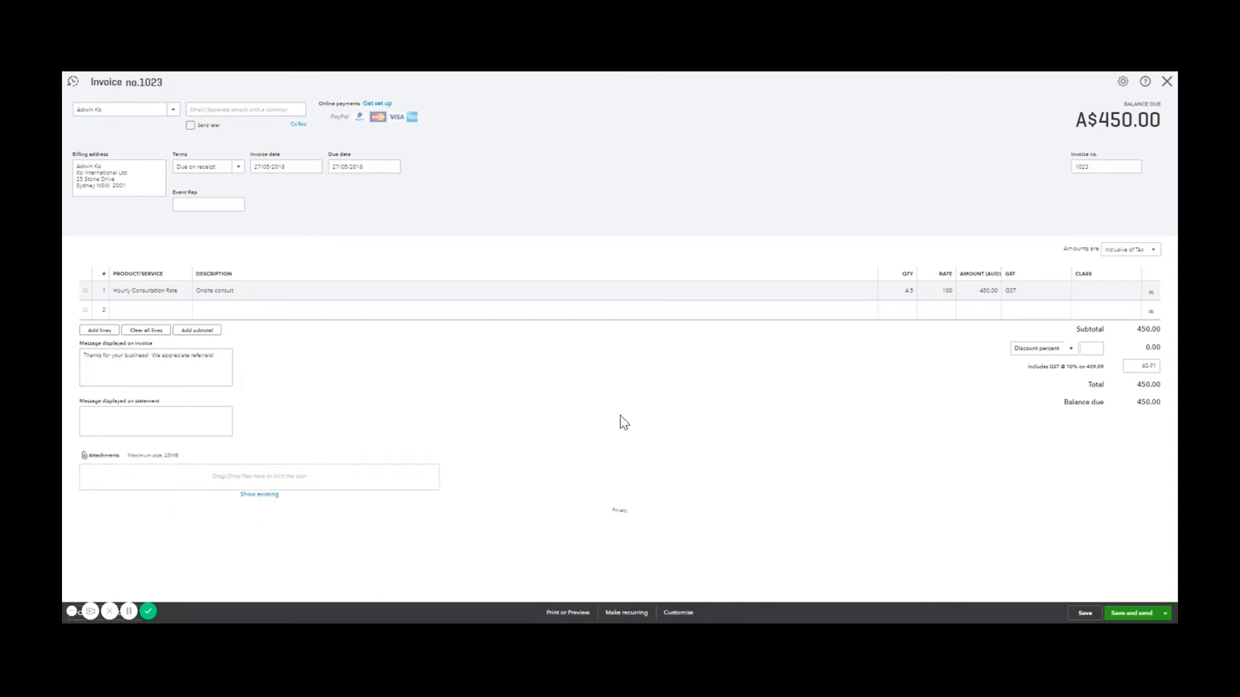
{"action": "left_click", "coordinate": [1143, 615]}
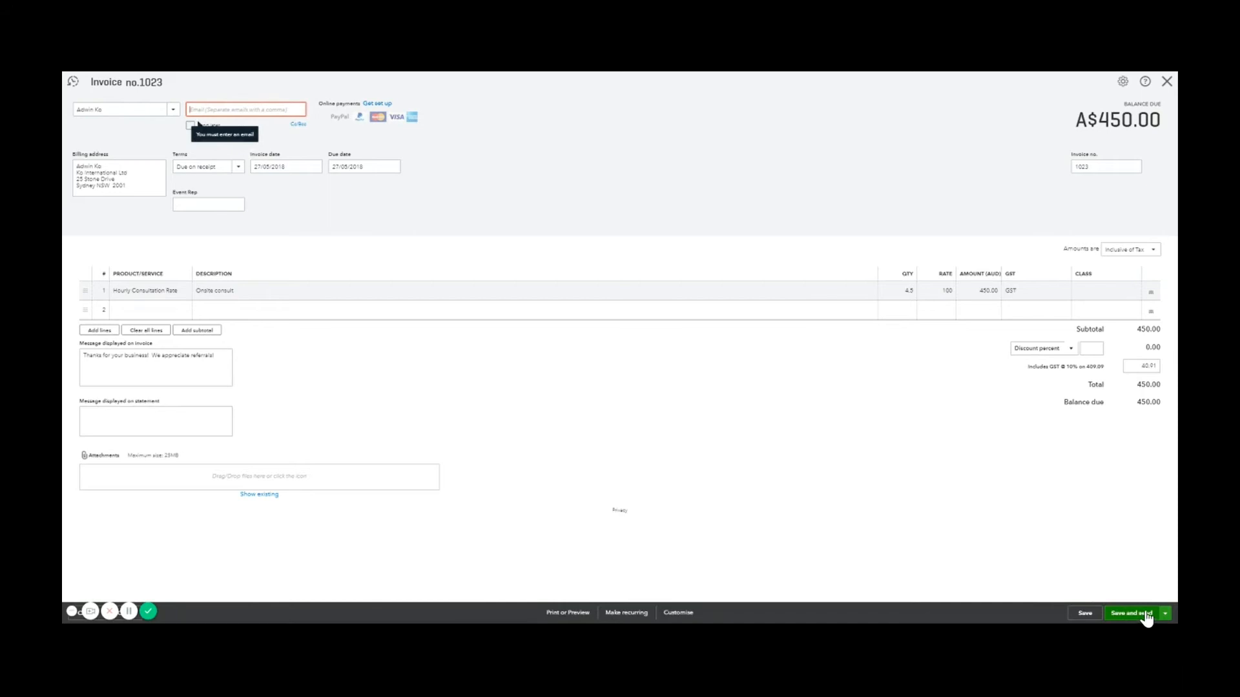
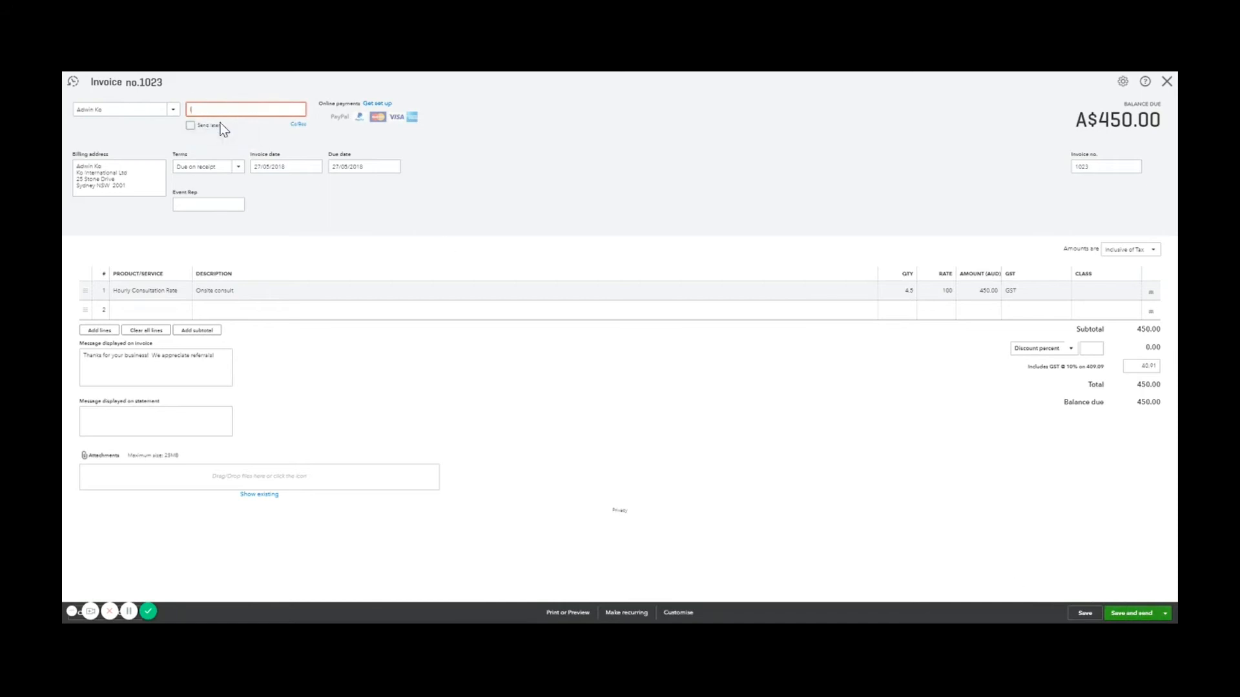
{"action": "left_click", "coordinate": [541, 142]}
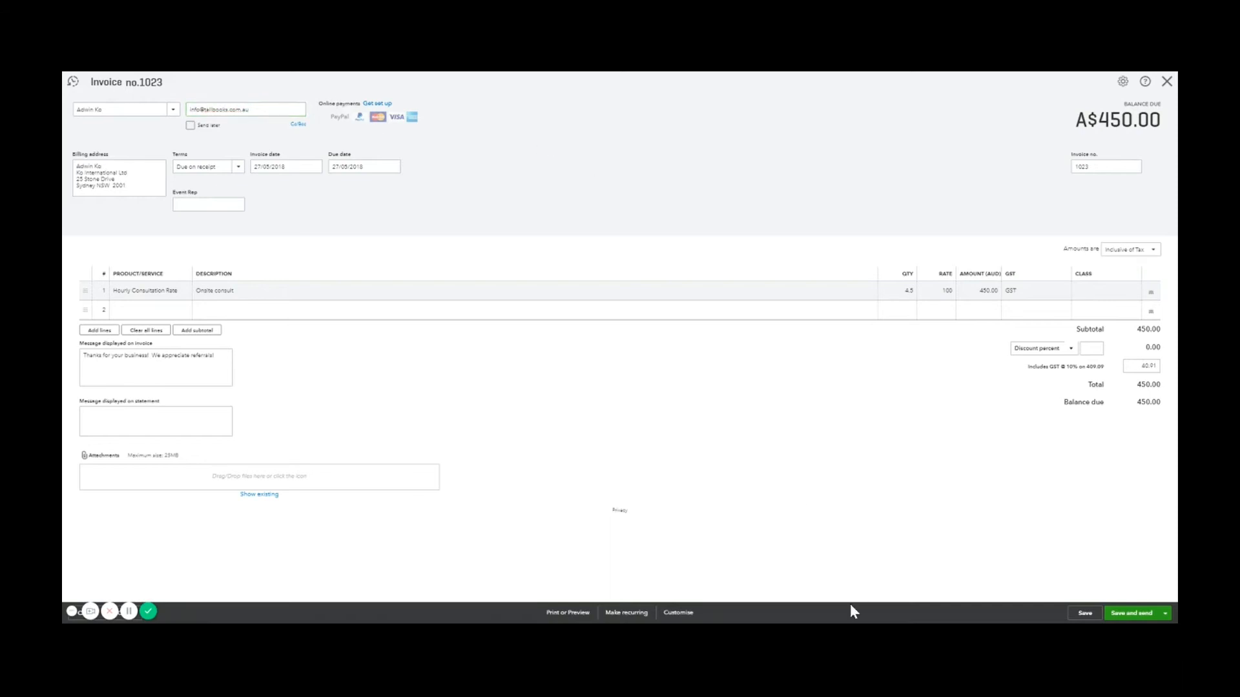
Save invoice 1023 and bring up its e-mail preview to review the message
{"action": "left_click", "coordinate": [1131, 614]}
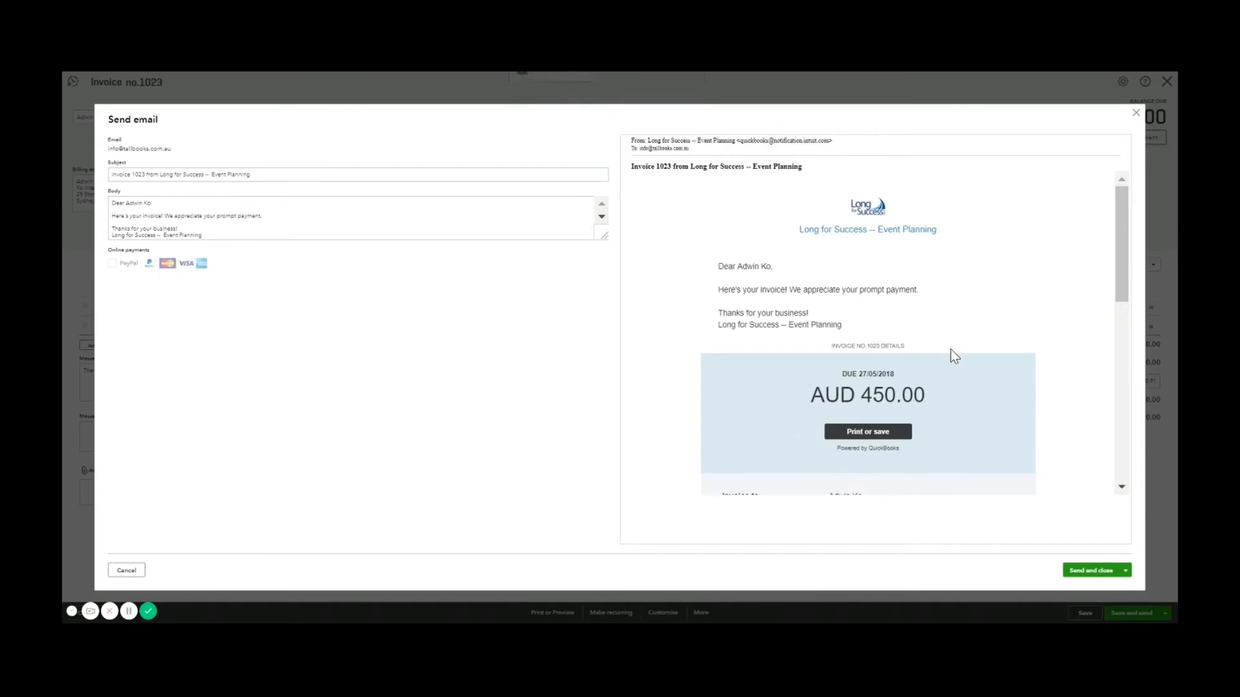
{"action": "scroll", "coordinate": [951, 351], "scroll_direction": "down", "scroll_amount": 1}
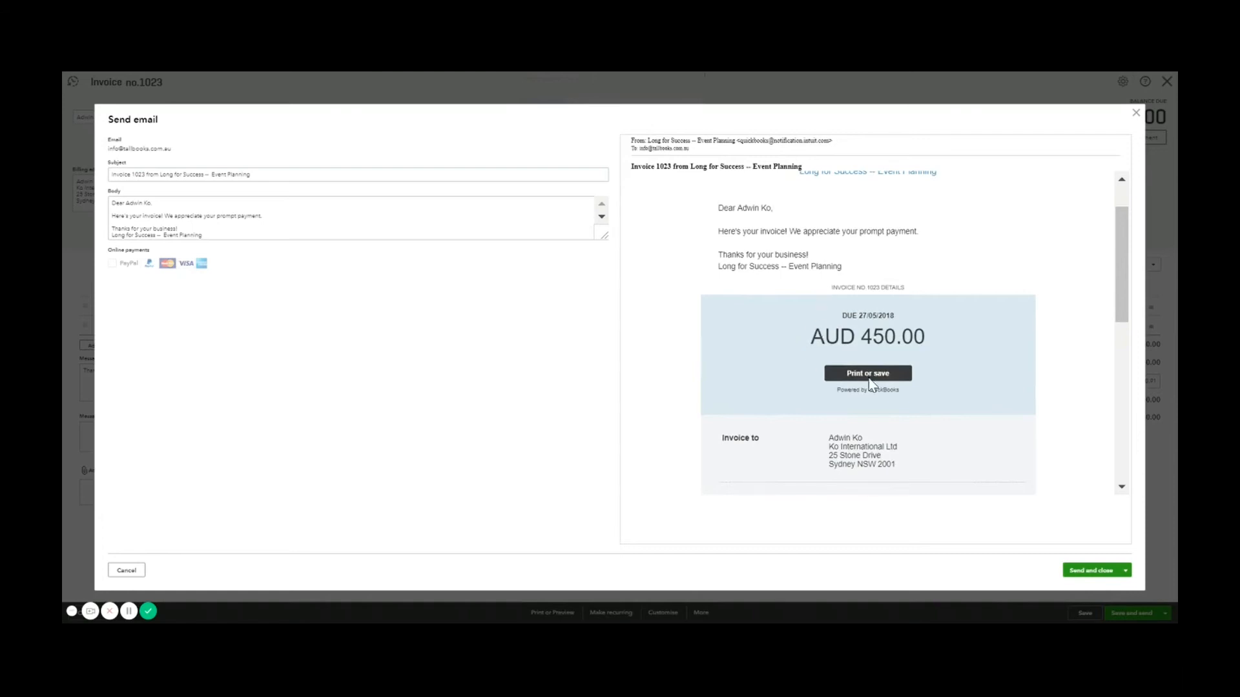
{"action": "scroll", "coordinate": [1125, 265], "scroll_direction": "down", "scroll_amount": 5}
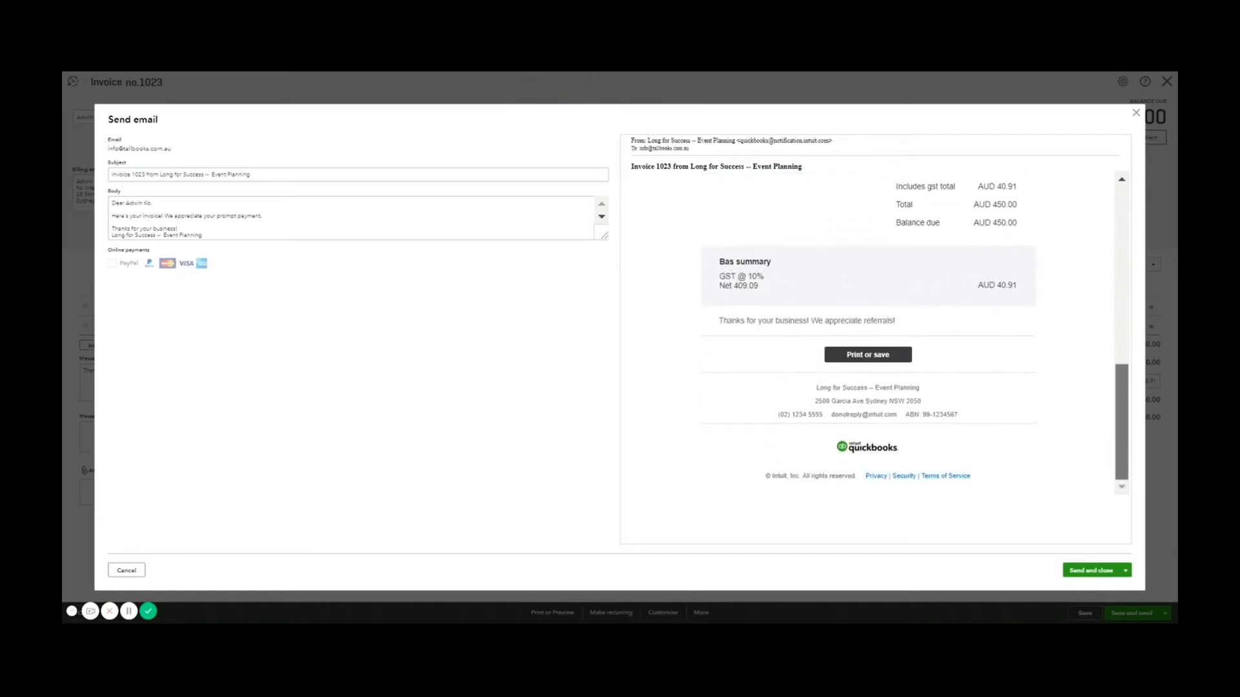
{"action": "scroll", "coordinate": [869, 333], "scroll_direction": "up", "scroll_amount": 10}
{"action": "scroll", "coordinate": [868, 333], "scroll_direction": "down", "scroll_amount": 4}
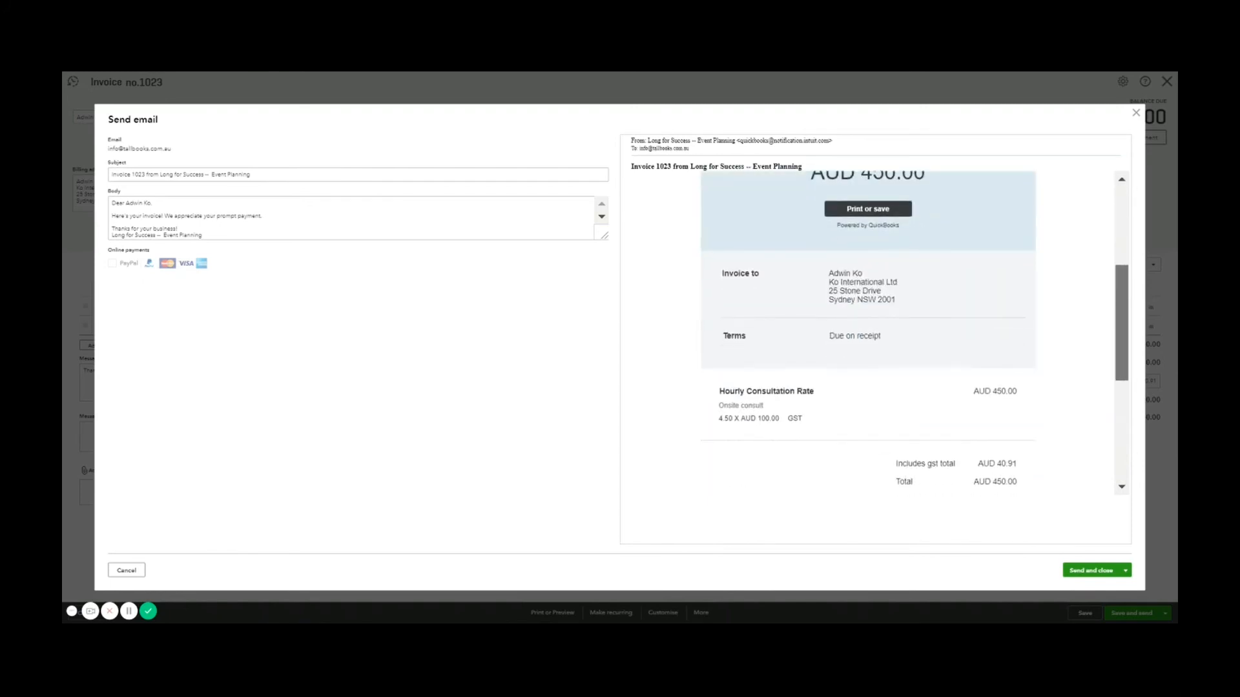
{"action": "scroll", "coordinate": [1127, 344], "scroll_direction": "down", "scroll_amount": 1}
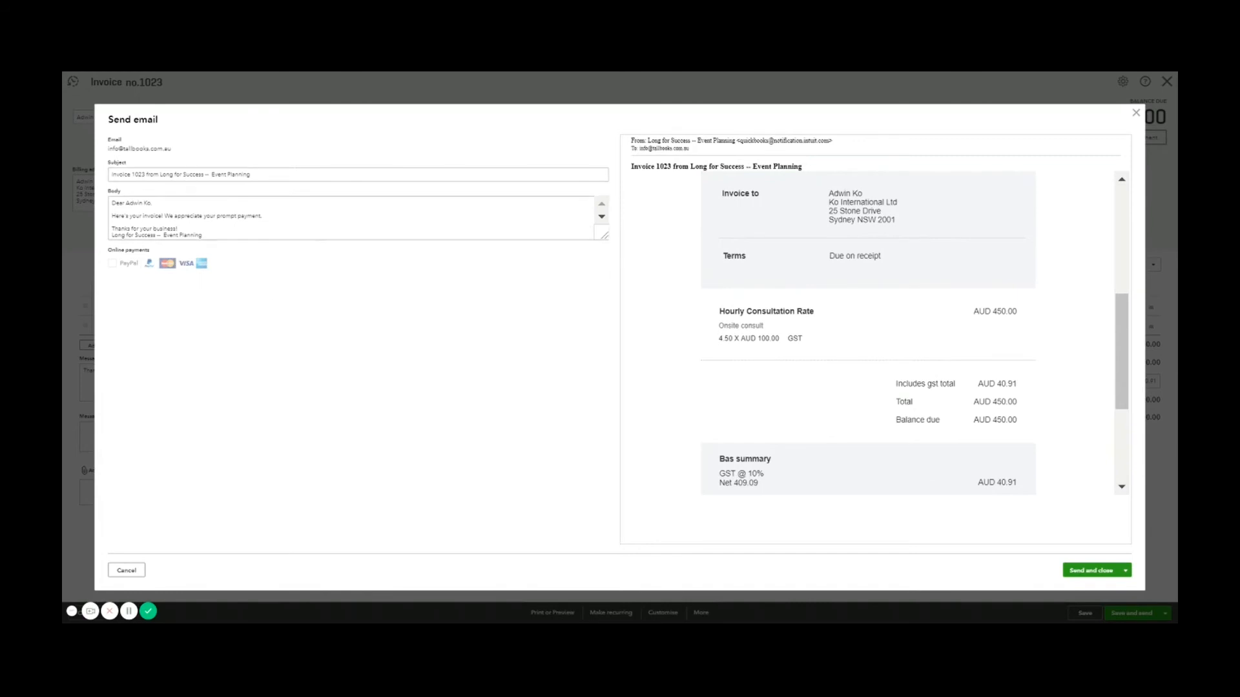
Change the e-mail body's opening greeting from 'Dear' to 'Hi'
{"action": "left_click", "coordinate": [320, 222]}
{"action": "left_click", "coordinate": [158, 203]}
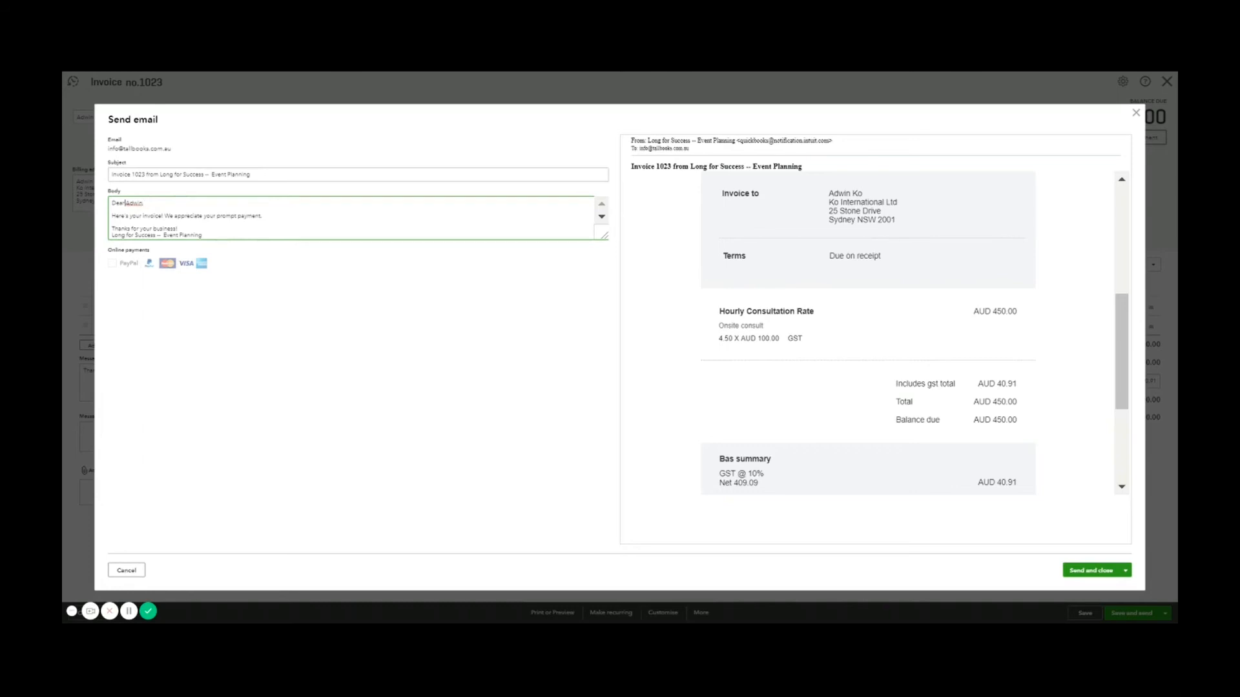
{"action": "type", "text": "Hi"}
Close the e-mail without sending, save invoice 1023 and close the invoice form
{"action": "left_click", "coordinate": [1137, 121]}
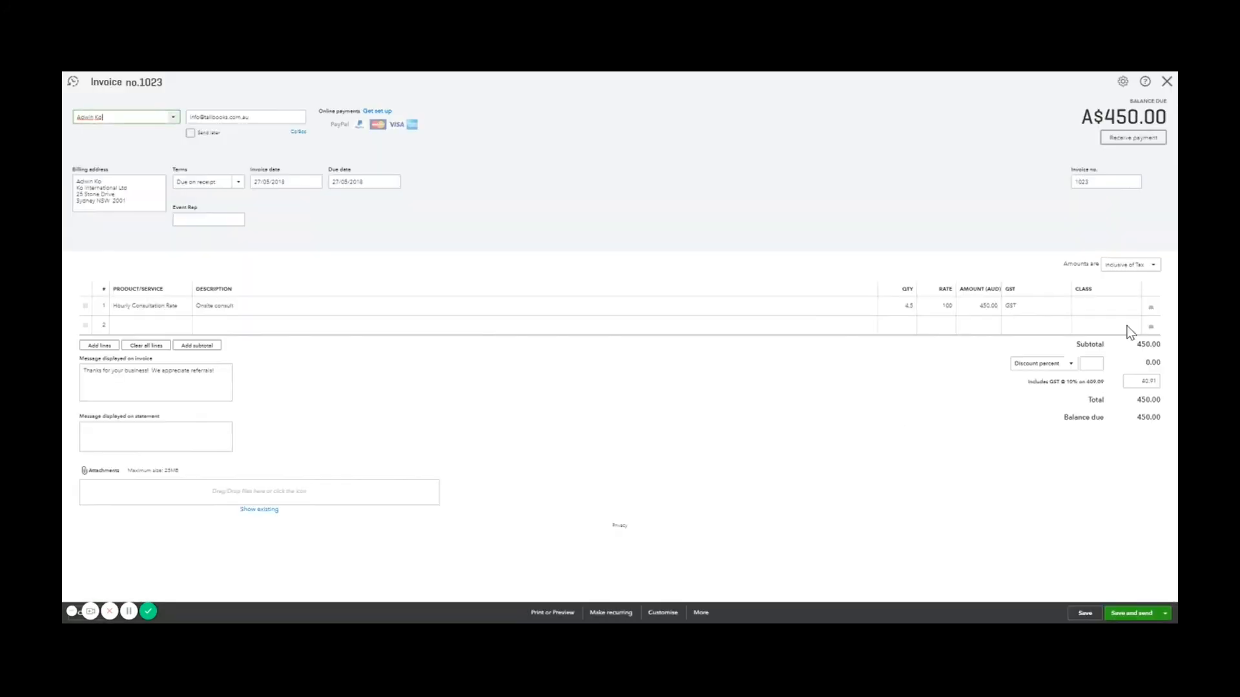
{"action": "left_click", "coordinate": [1092, 614]}
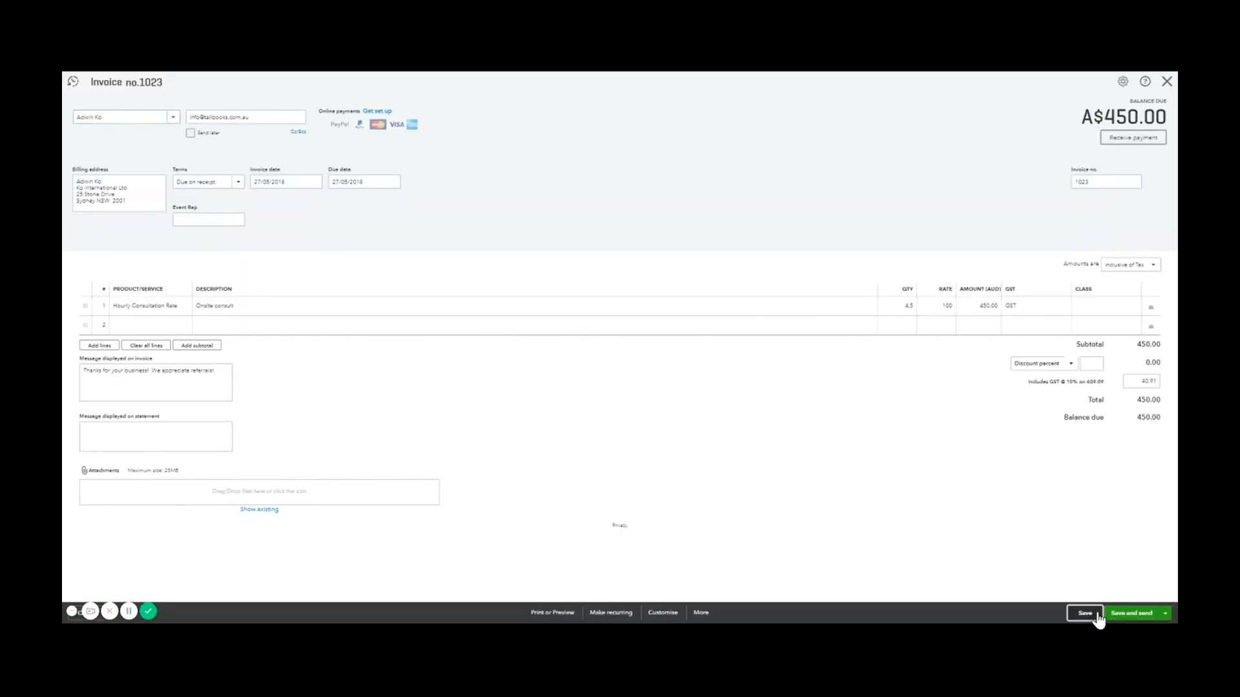
{"action": "left_click", "coordinate": [1166, 80]}
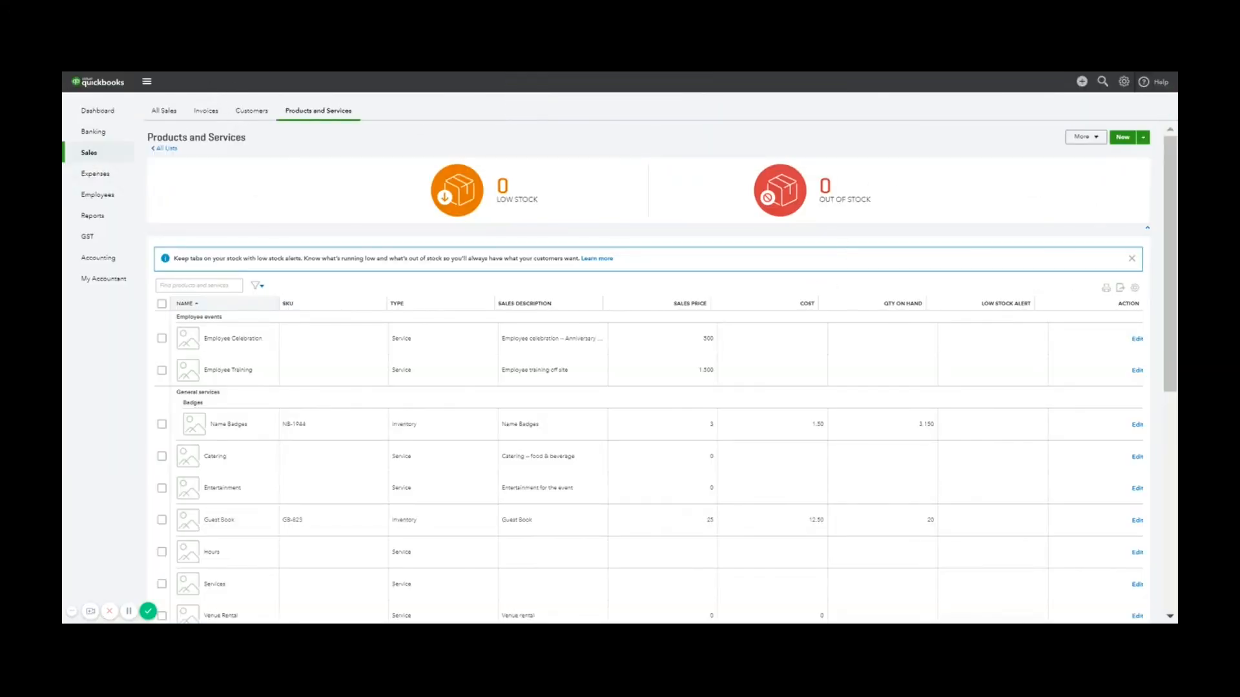
Show the Invoices list sorted by date, newest first, with 1023 on top
{"action": "left_click", "coordinate": [210, 118]}
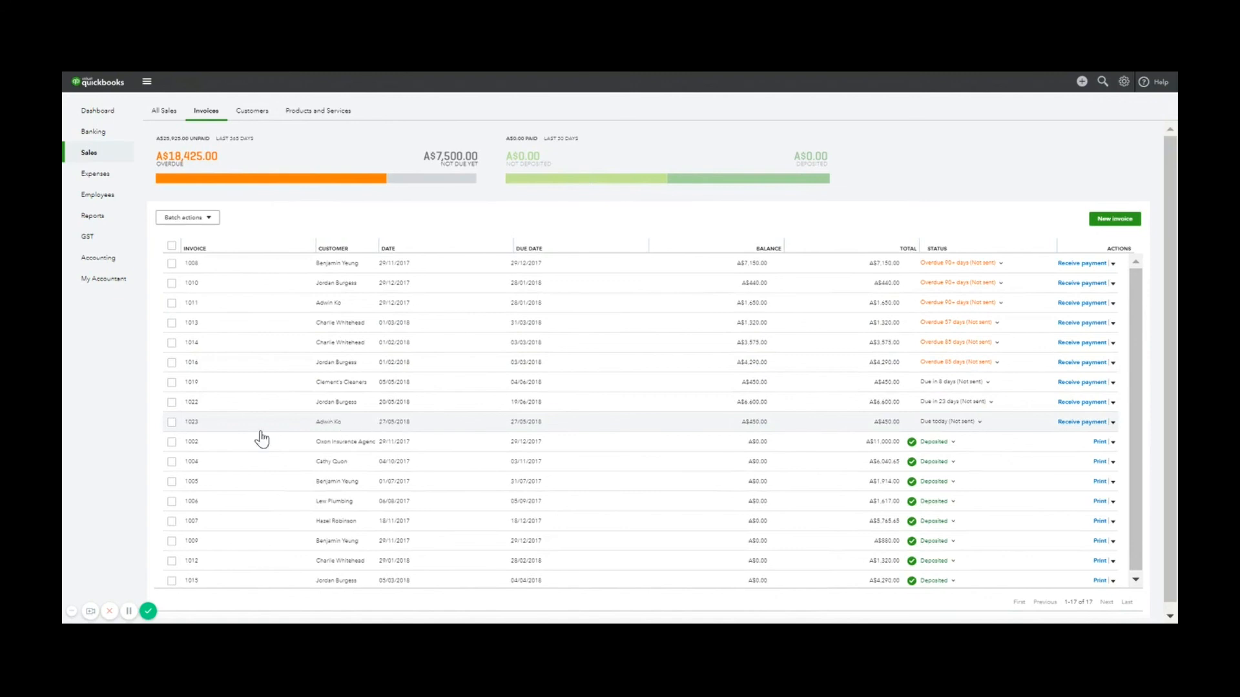
{"action": "left_click", "coordinate": [388, 249]}
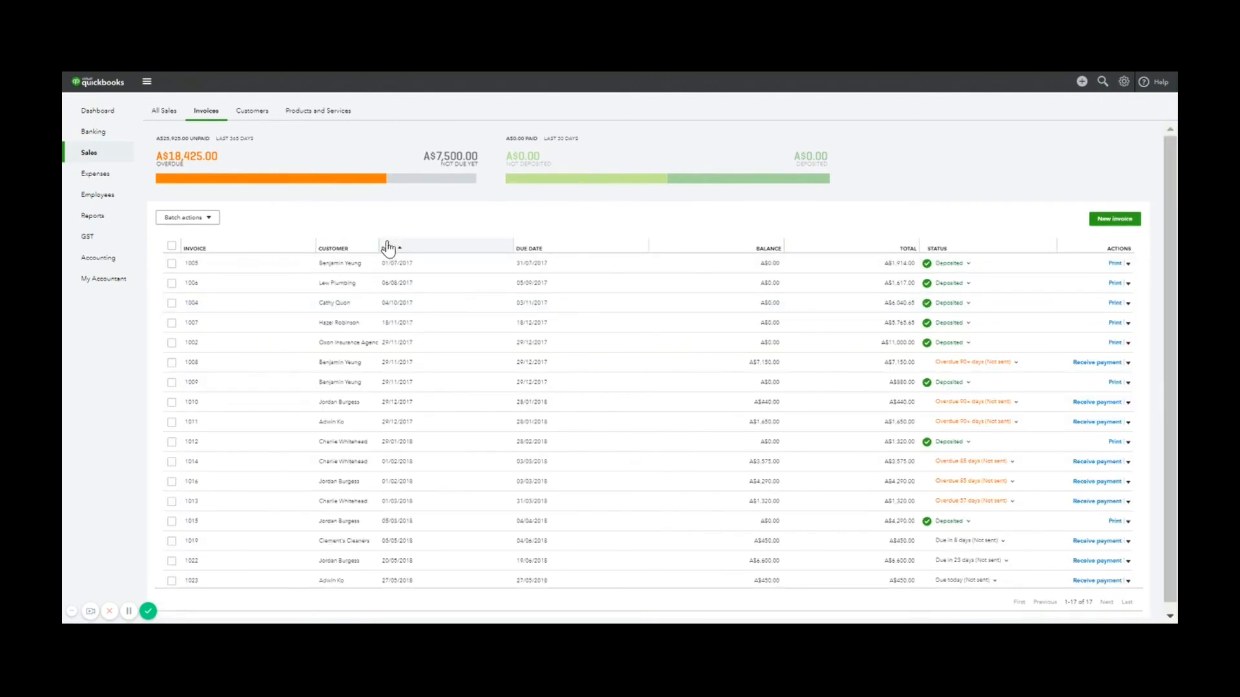
{"action": "left_click", "coordinate": [389, 248]}
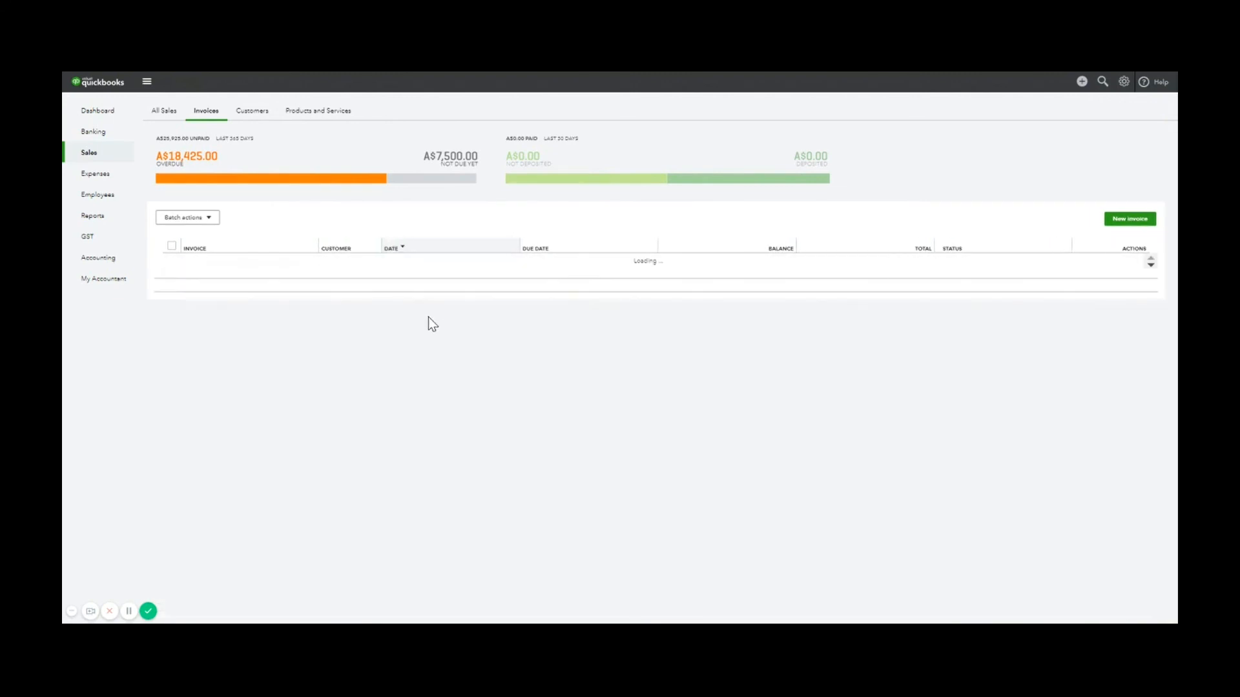